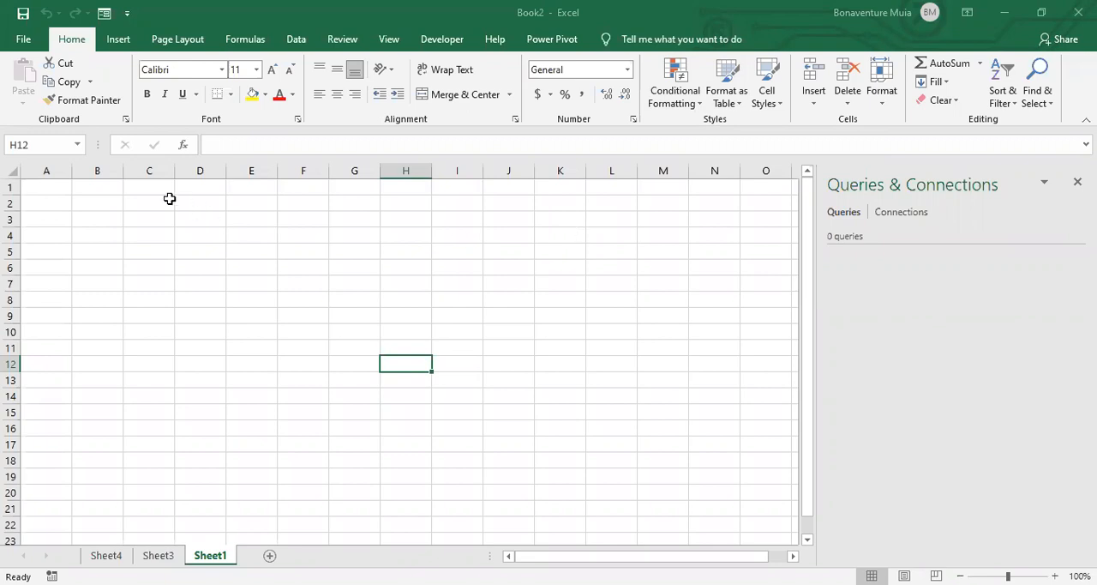
pyautogui.click(298, 243)
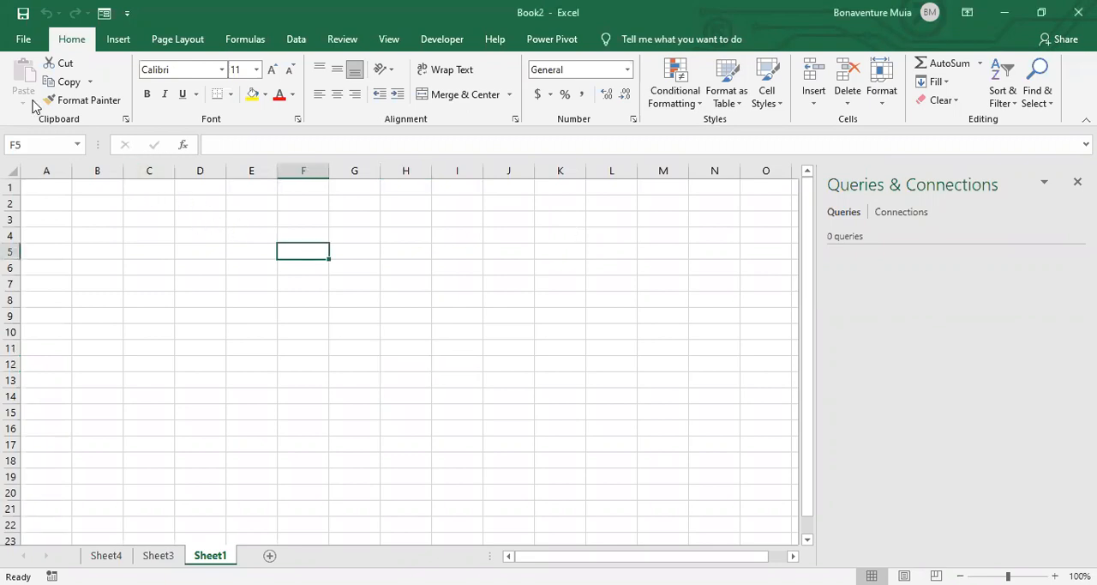
pyautogui.click(24, 39)
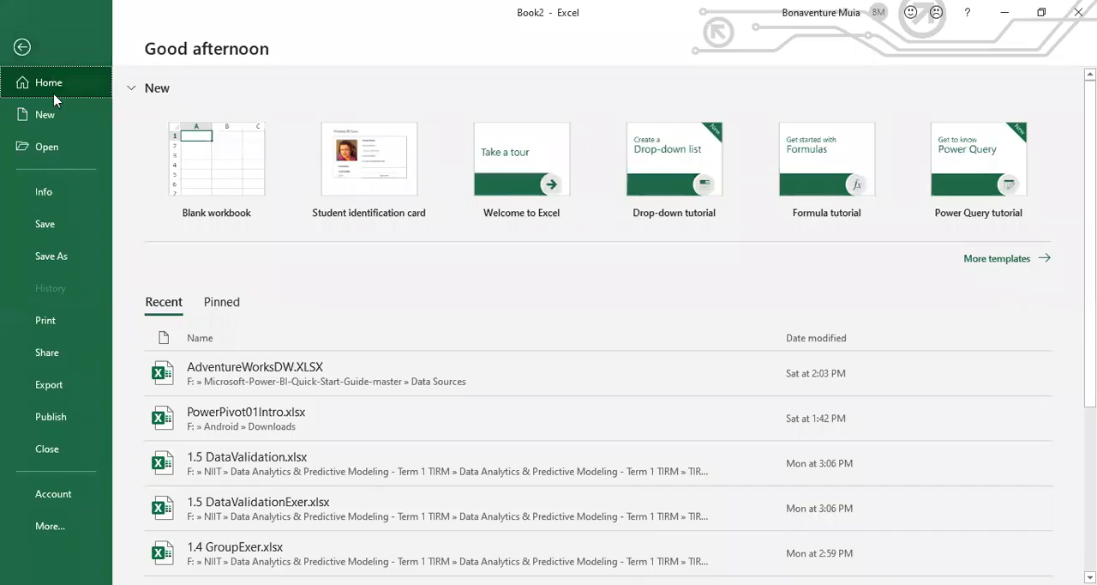
pyautogui.click(24, 50)
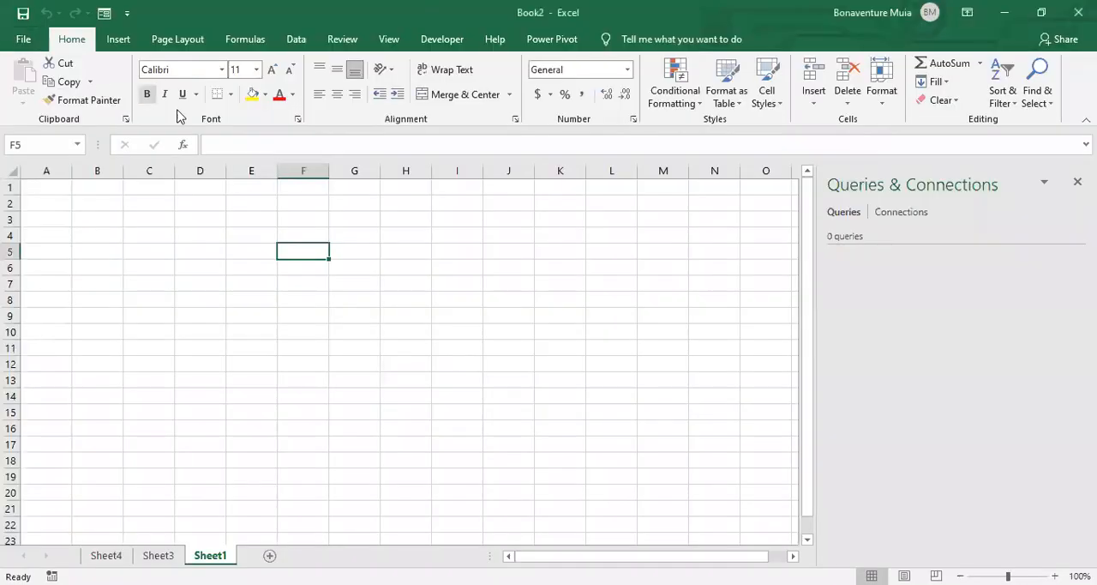
# - Launch the Power Query Editor from the workbook's data import options
pyautogui.click(283, 41)
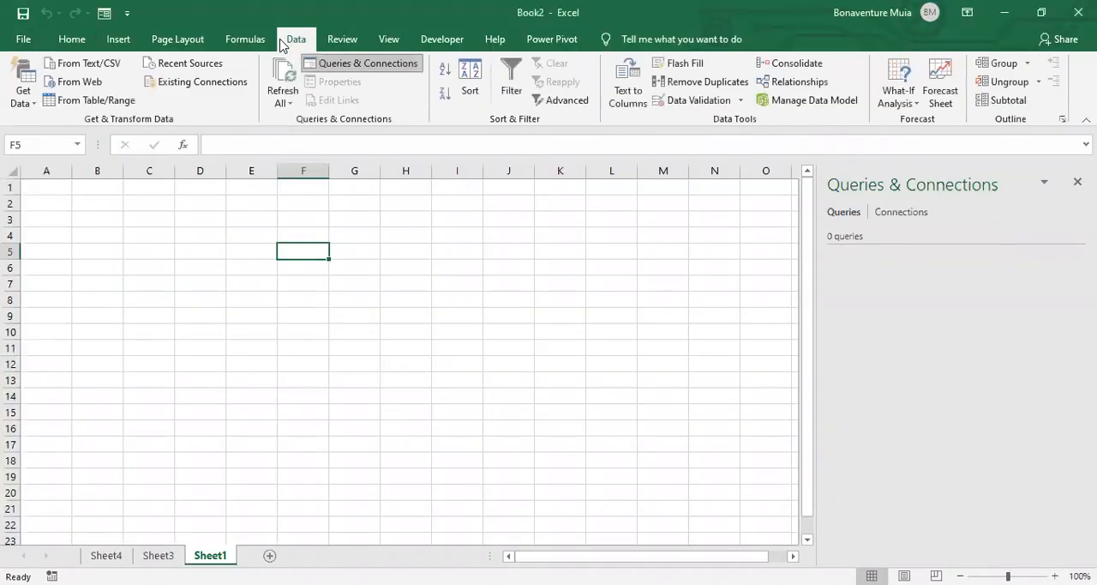
pyautogui.click(24, 94)
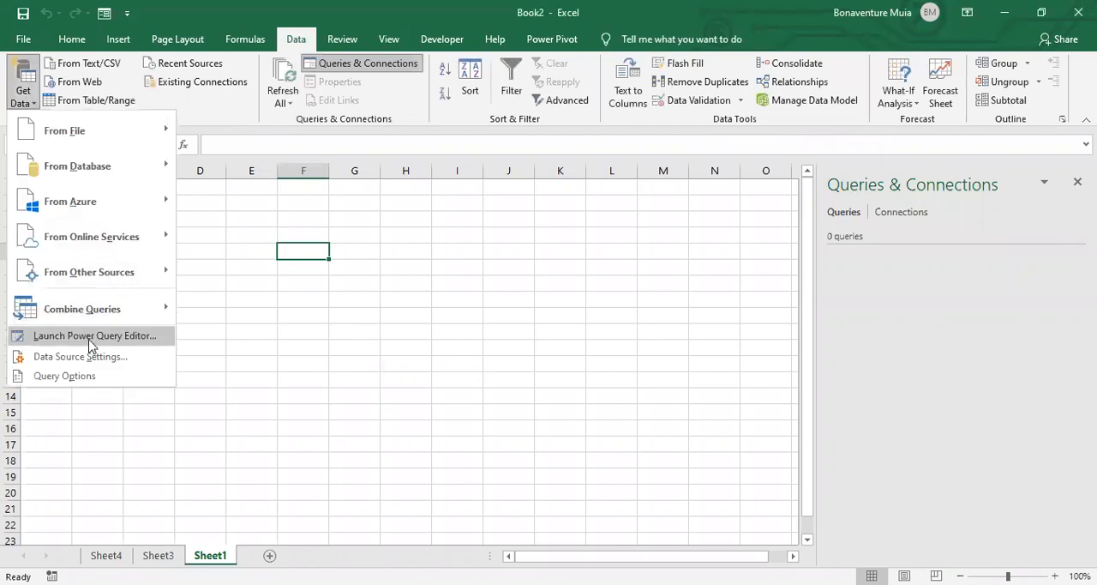
pyautogui.click(90, 338)
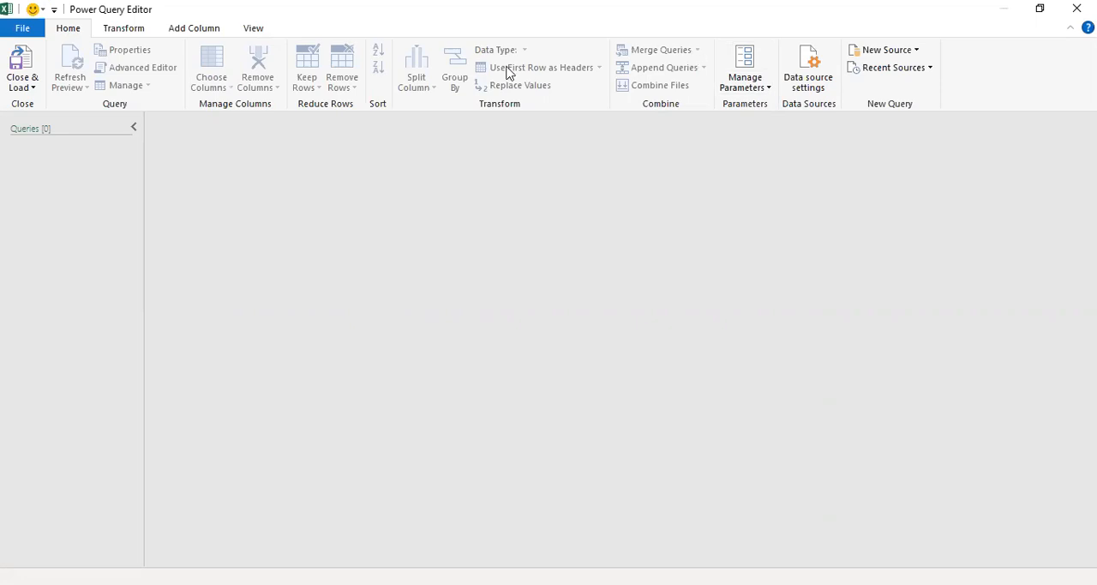
# - Import the Excel workbook Income Per Person.xlsx from the Data Sources folder as a new source
pyautogui.click(892, 53)
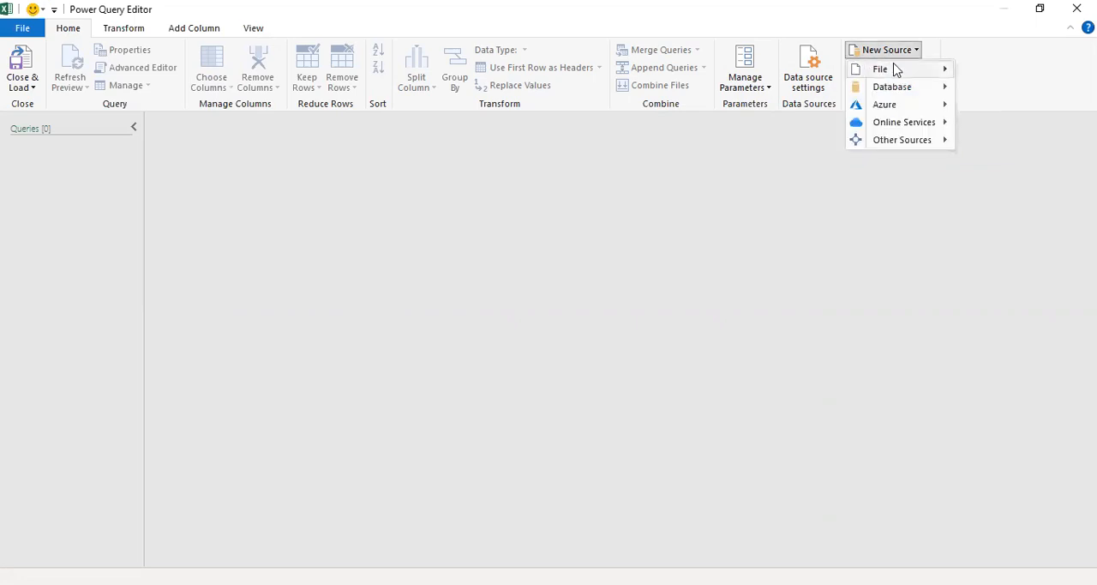
pyautogui.moveTo(896, 72)
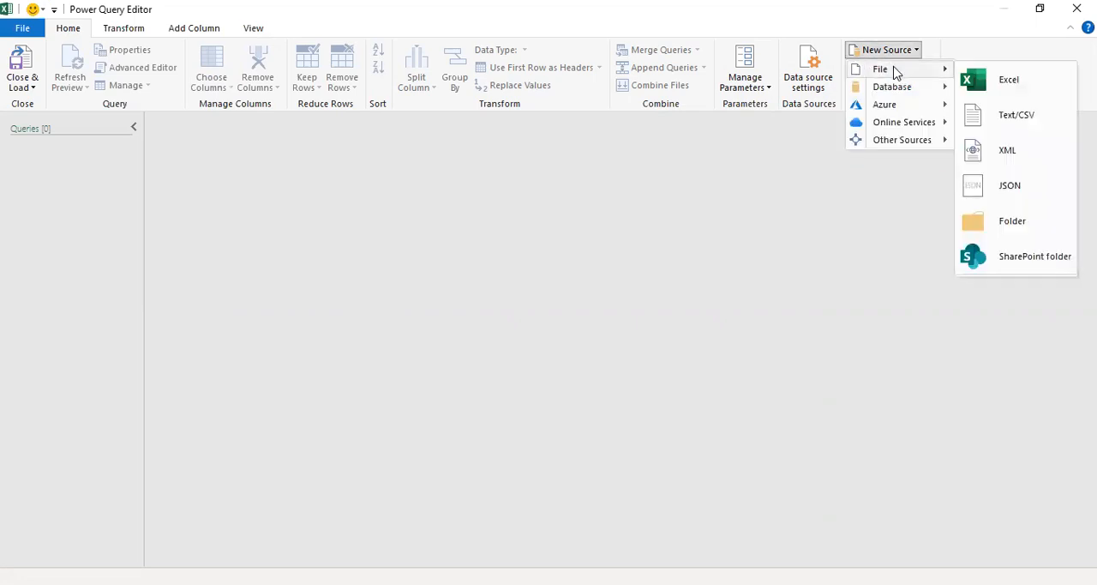
pyautogui.click(1001, 83)
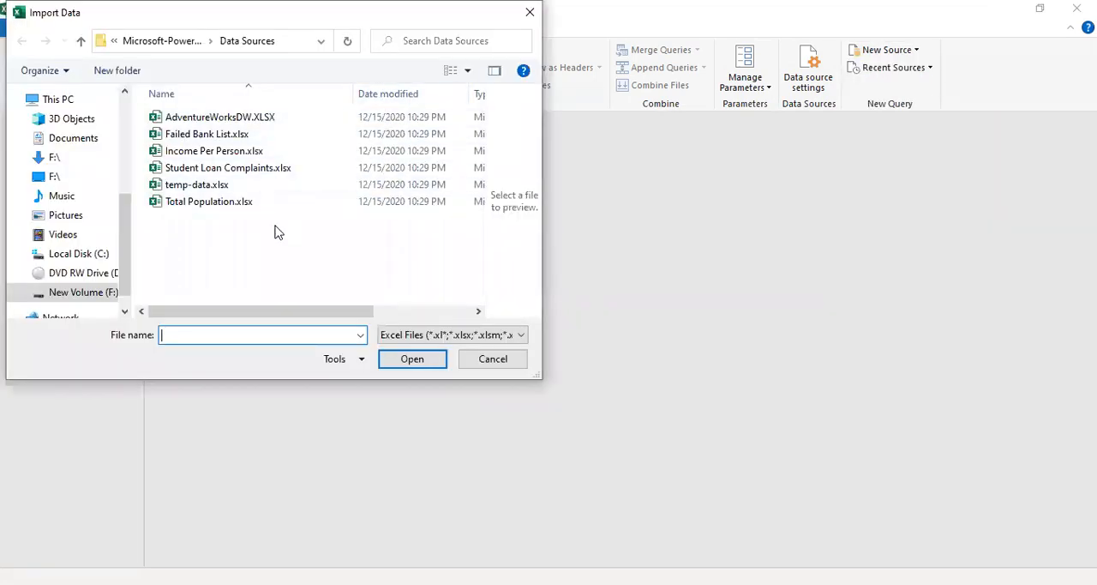
pyautogui.click(210, 156)
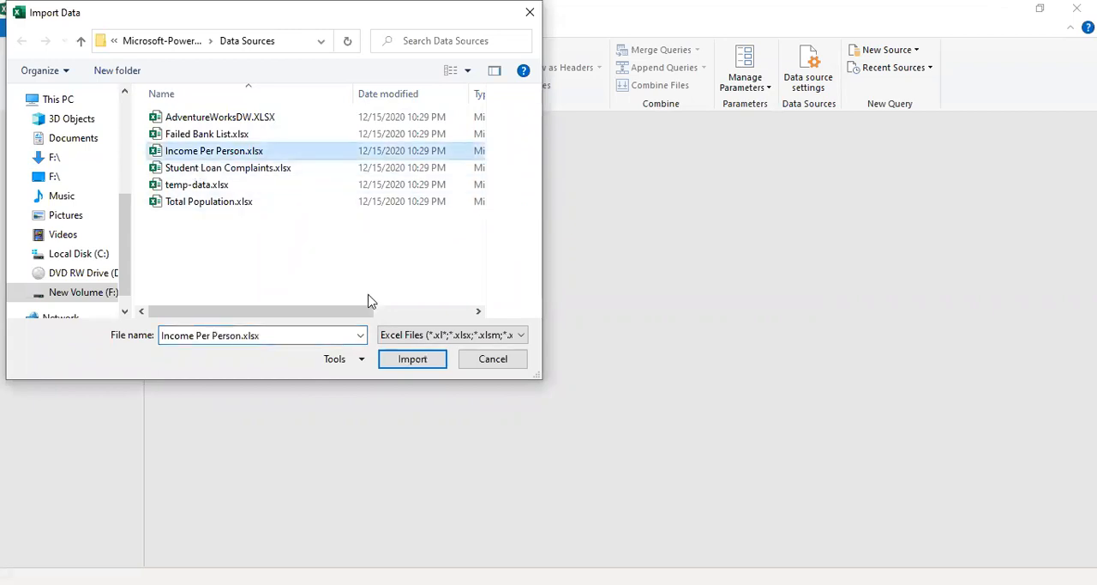
pyautogui.click(412, 361)
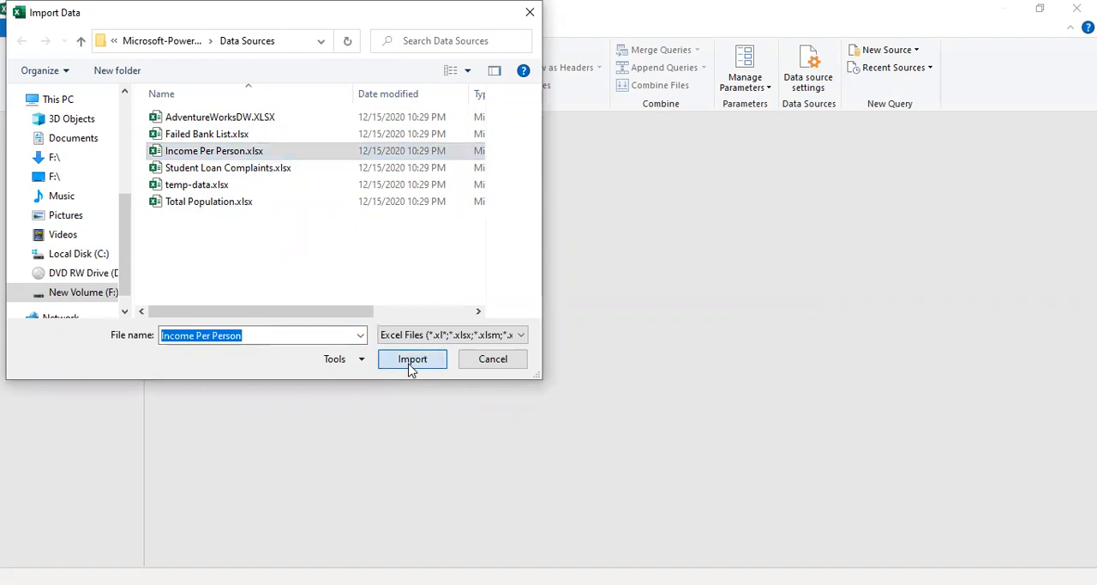
pyautogui.click(409, 365)
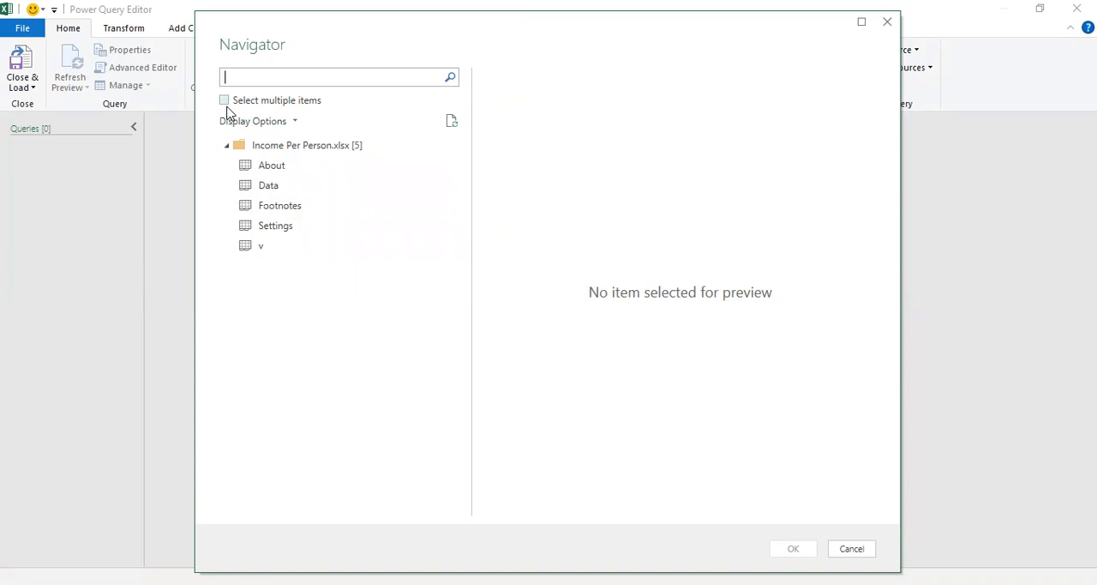
# - Enable selection of multiple items and bring in only the Data sheet as a query
pyautogui.click(225, 100)
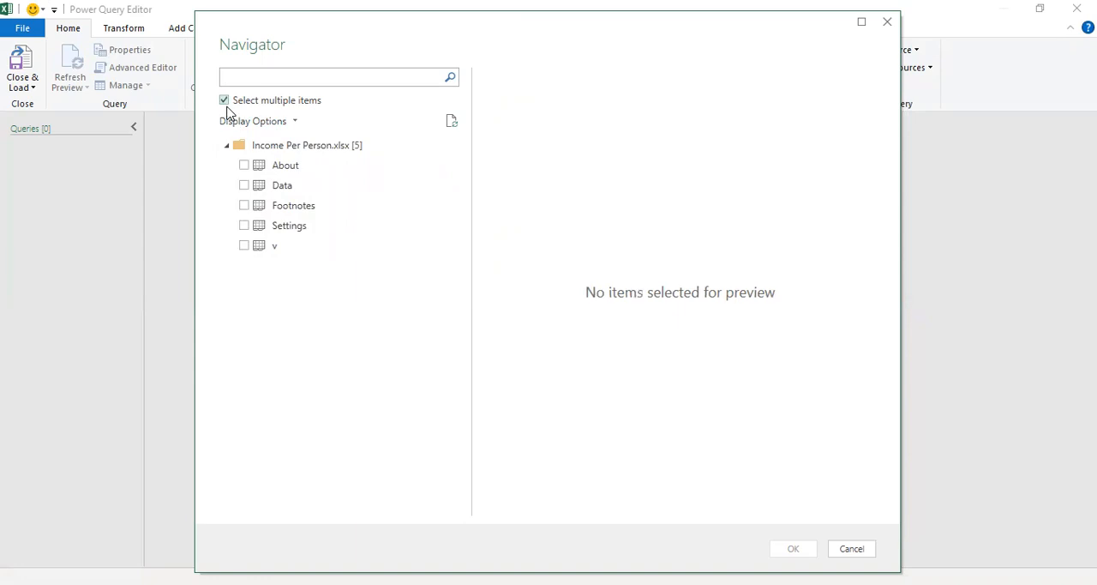
pyautogui.click(244, 185)
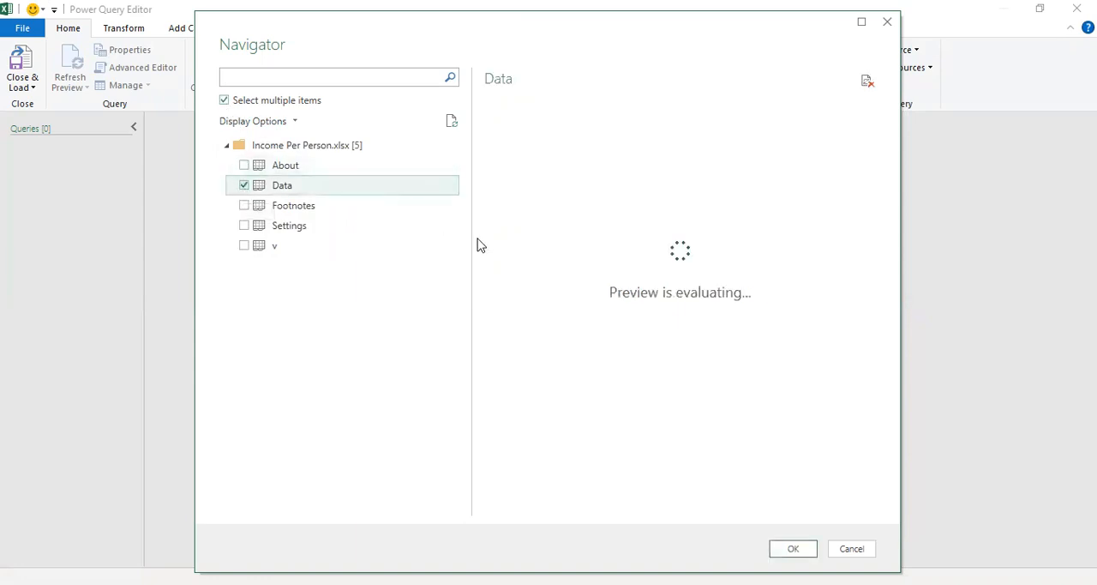
pyautogui.click(804, 553)
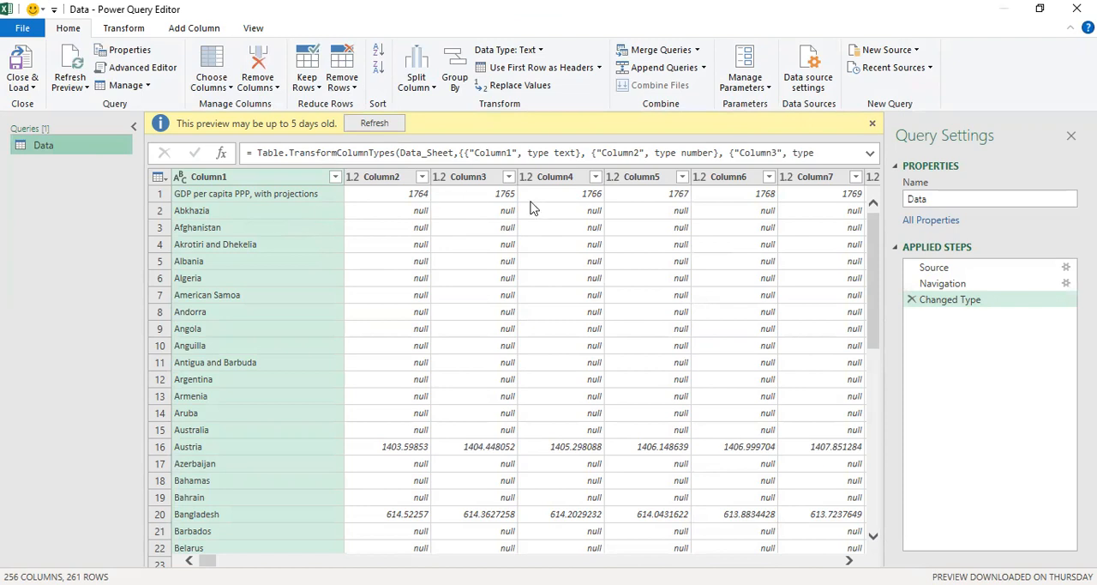
# - Promote the first row to headers and unpivot all columns other than "GDP per capita PPP, with projections"
pyautogui.click(457, 214)
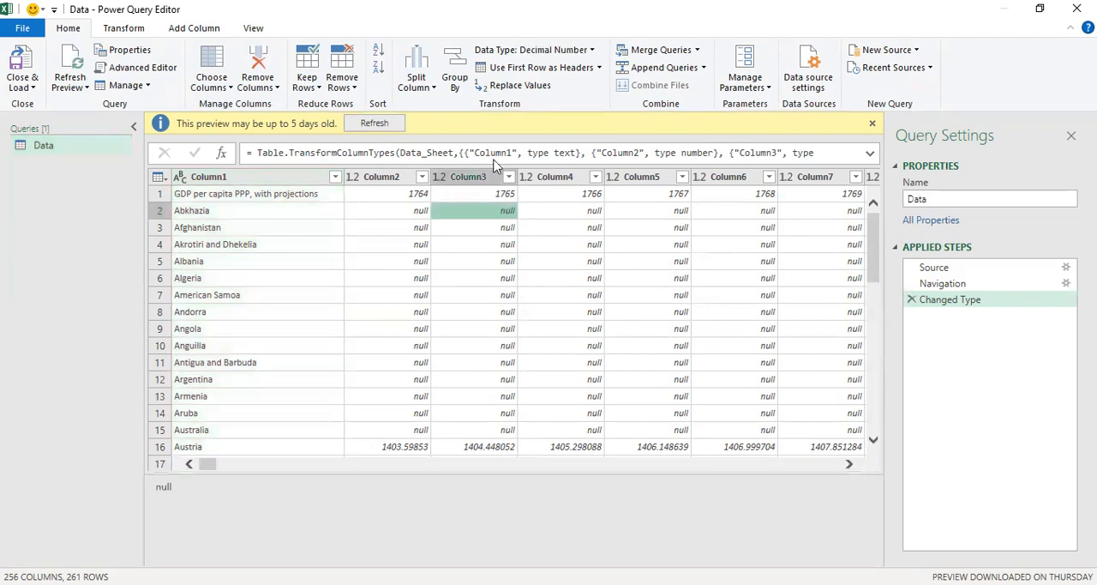
pyautogui.click(525, 71)
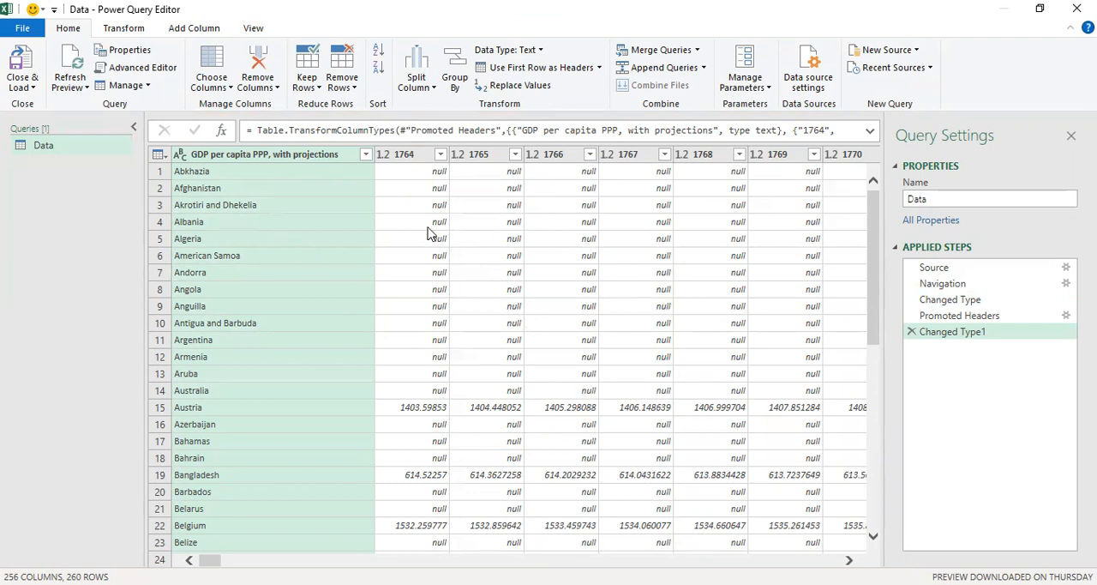
pyautogui.rightClick(292, 159)
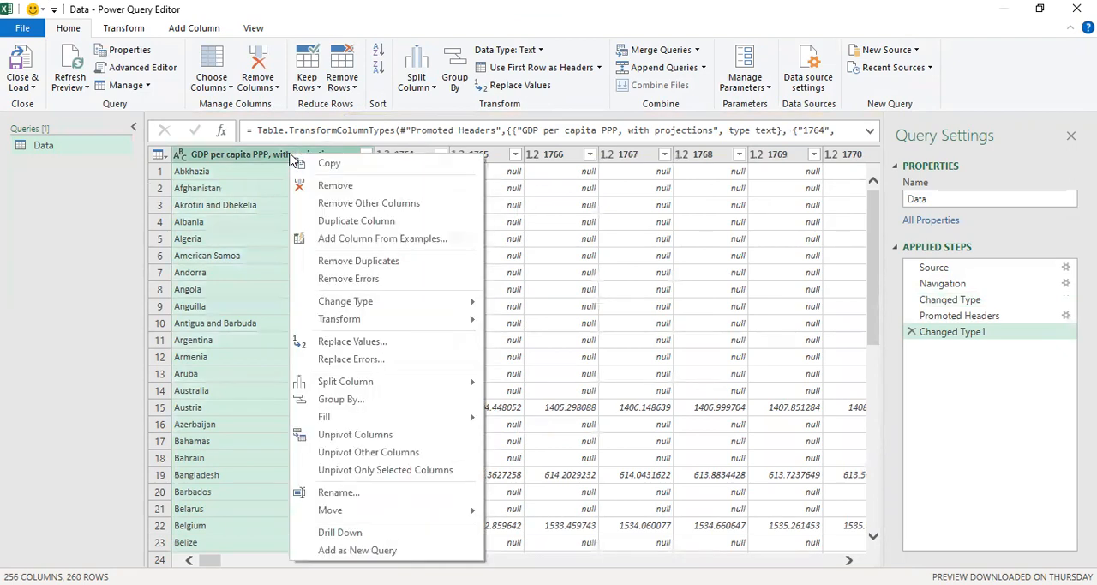
pyautogui.click(385, 458)
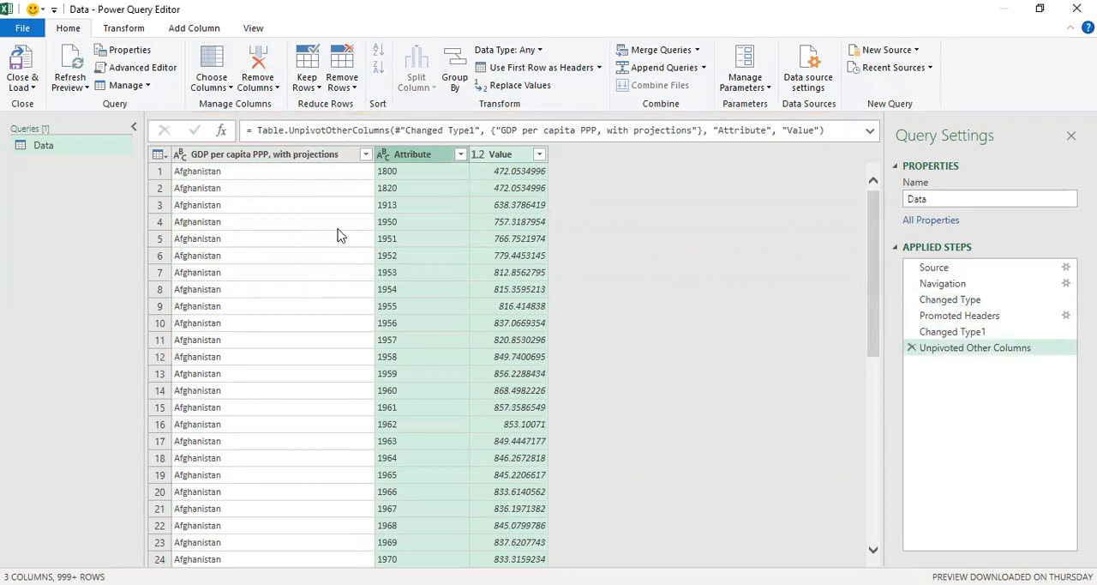
# - Rename the "GDP per capita PPP, with projections" column as Country
pyautogui.click(271, 159)
pyautogui.rightClick(271, 159)
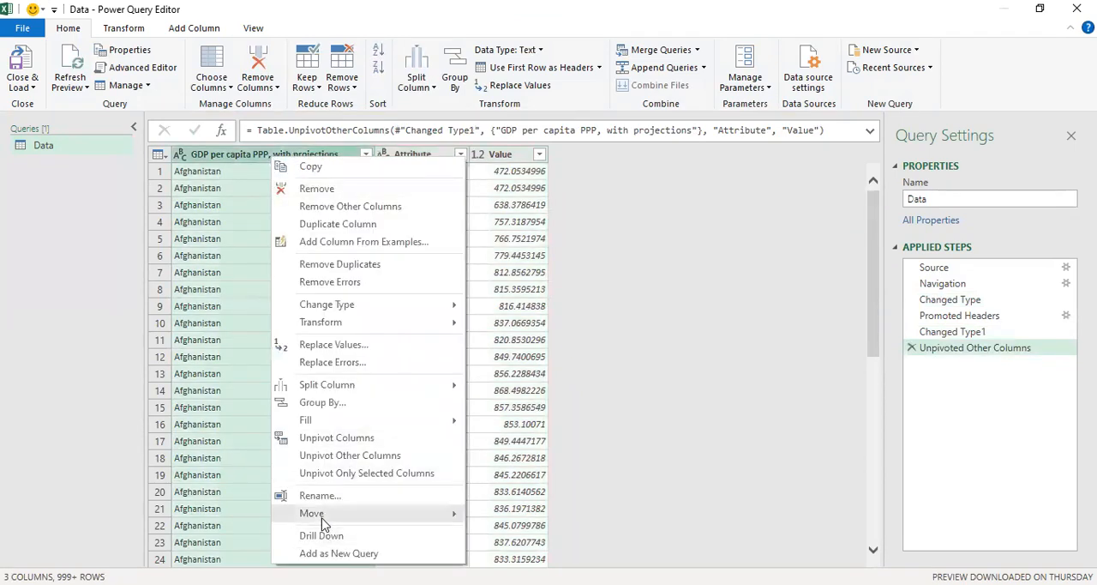
pyautogui.click(320, 495)
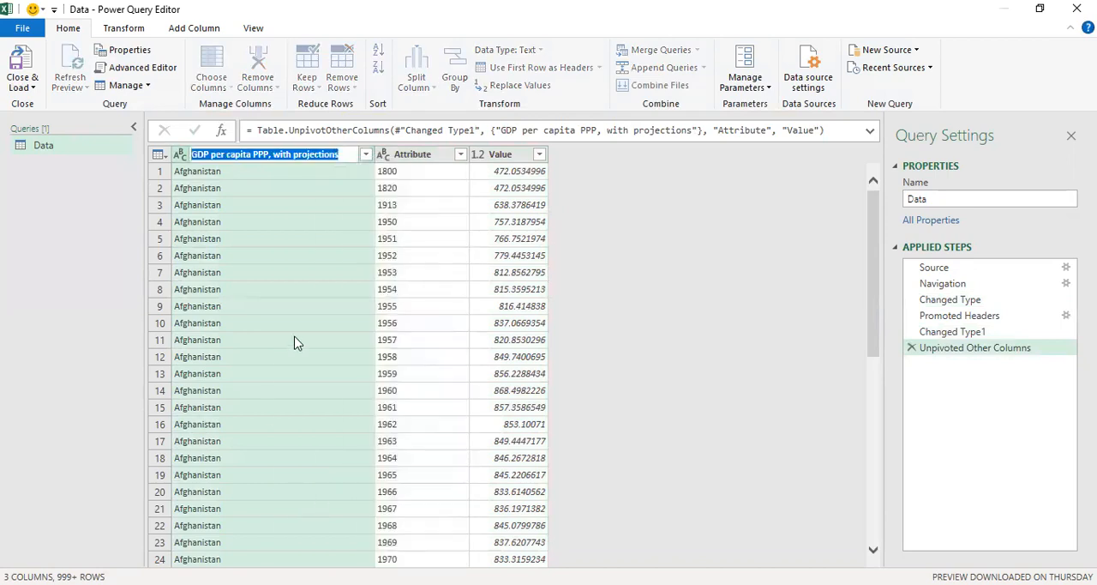
pyautogui.press('BackSpace')
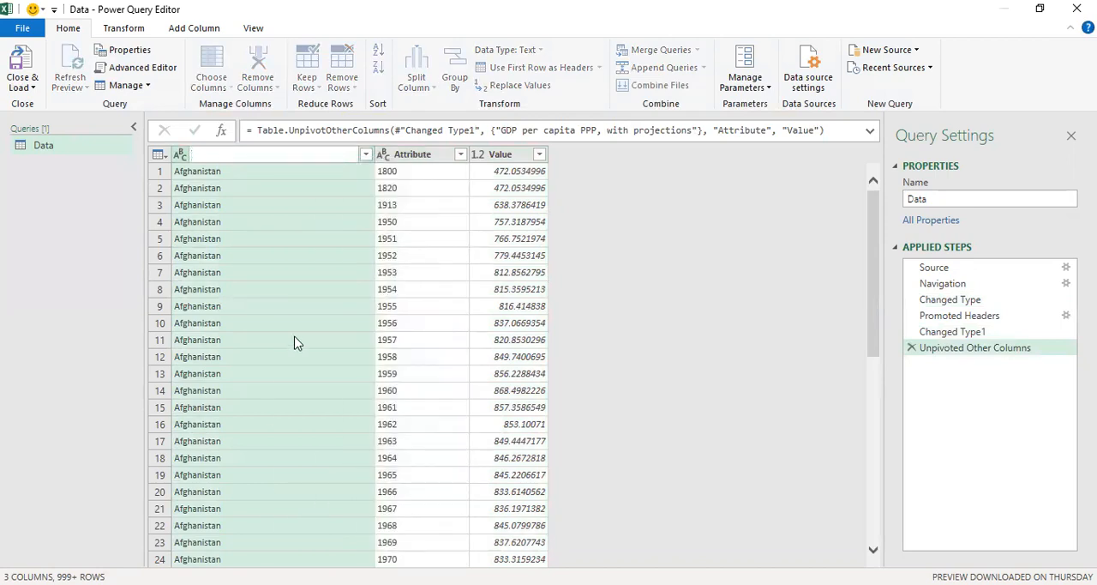
pyautogui.write('Country')
pyautogui.press('Return')
# - Rename the Attribute column as Year
pyautogui.click(315, 161)
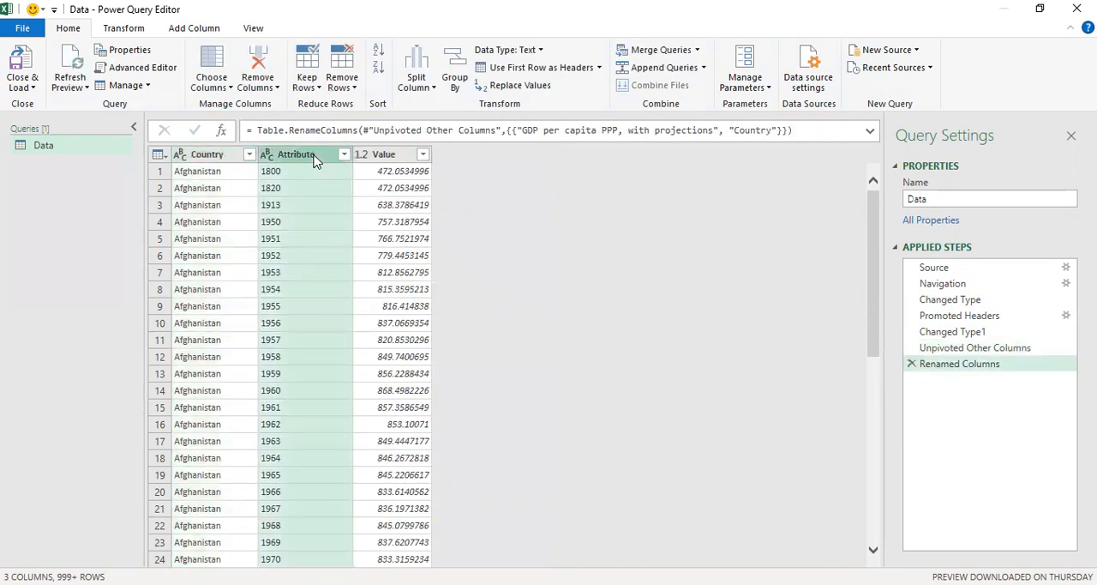
pyautogui.rightClick(316, 161)
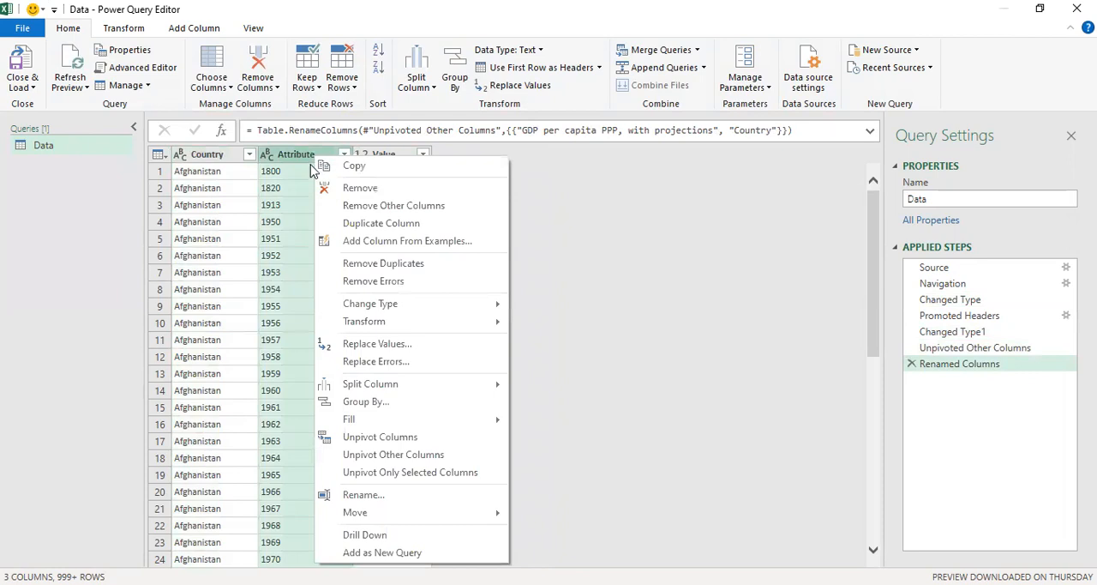
pyautogui.click(368, 497)
pyautogui.write('Y')
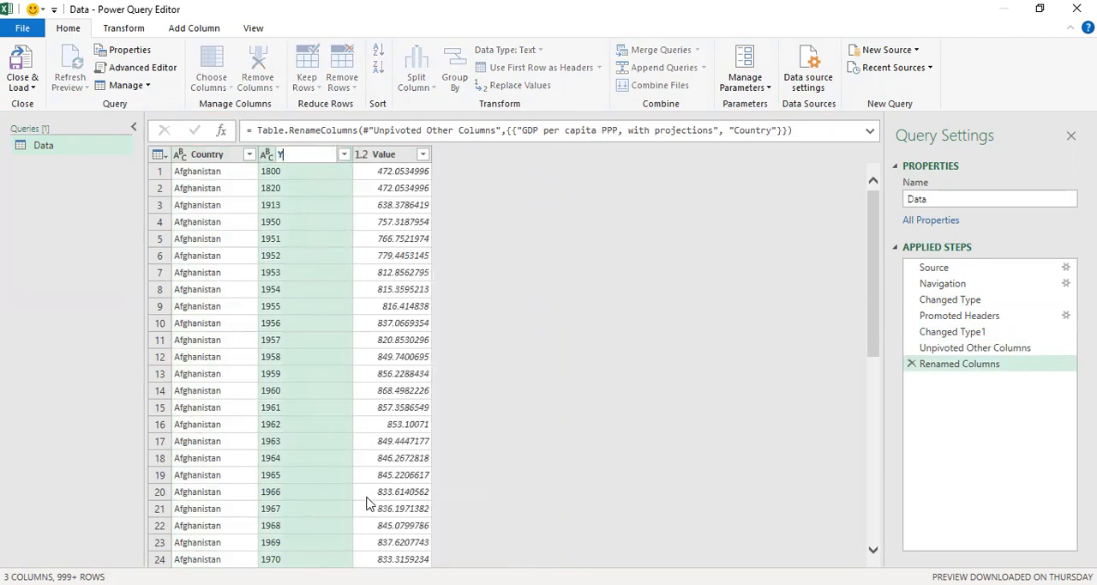
pyautogui.write('ear')
pyautogui.press('Return')
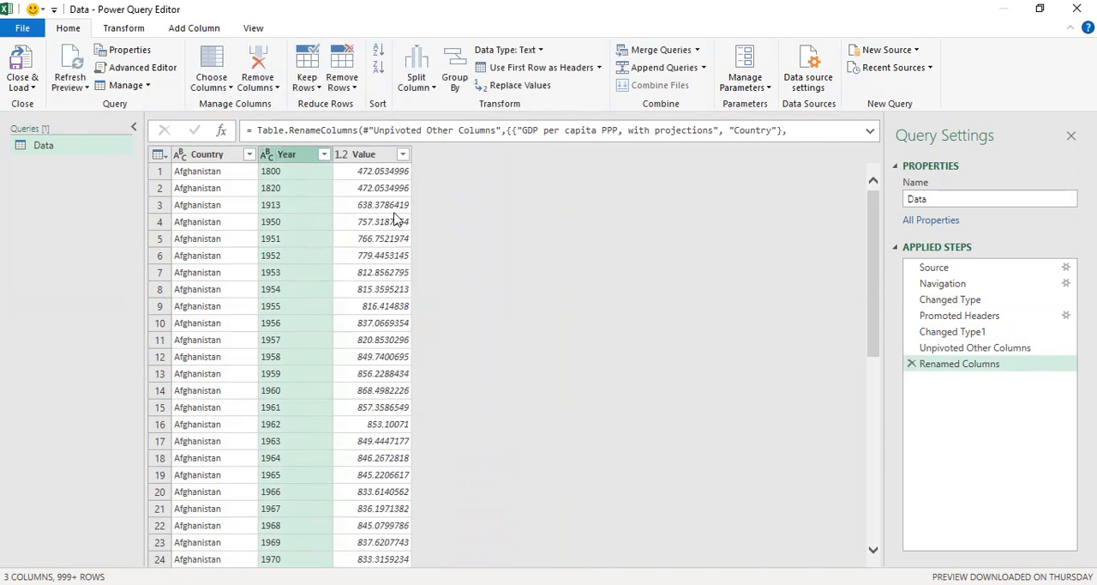
# - Rename the Value column as Income
pyautogui.click(369, 157)
pyautogui.rightClick(372, 158)
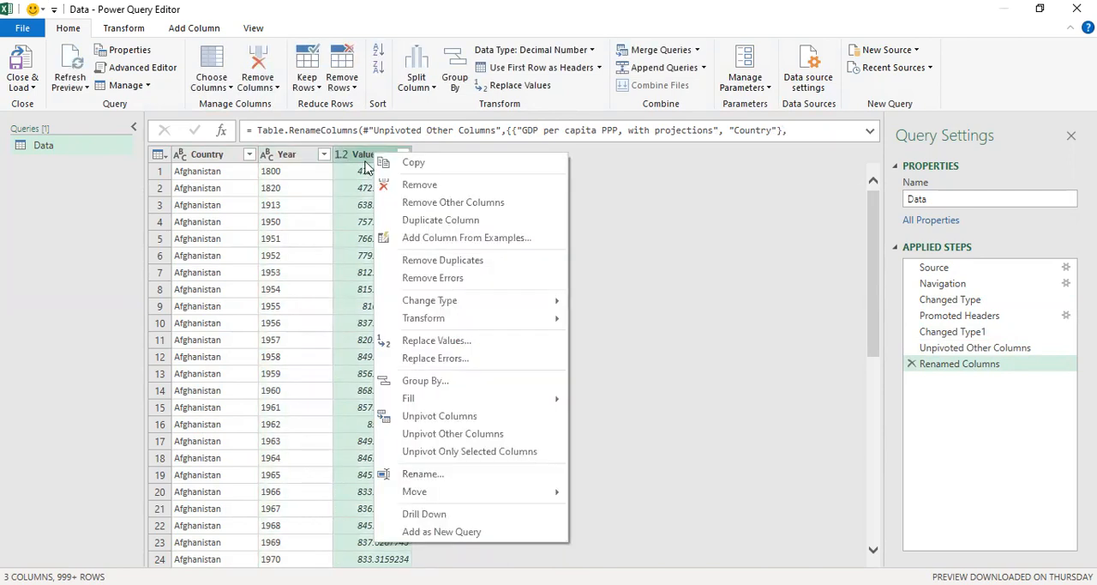
pyautogui.click(420, 474)
pyautogui.write('In')
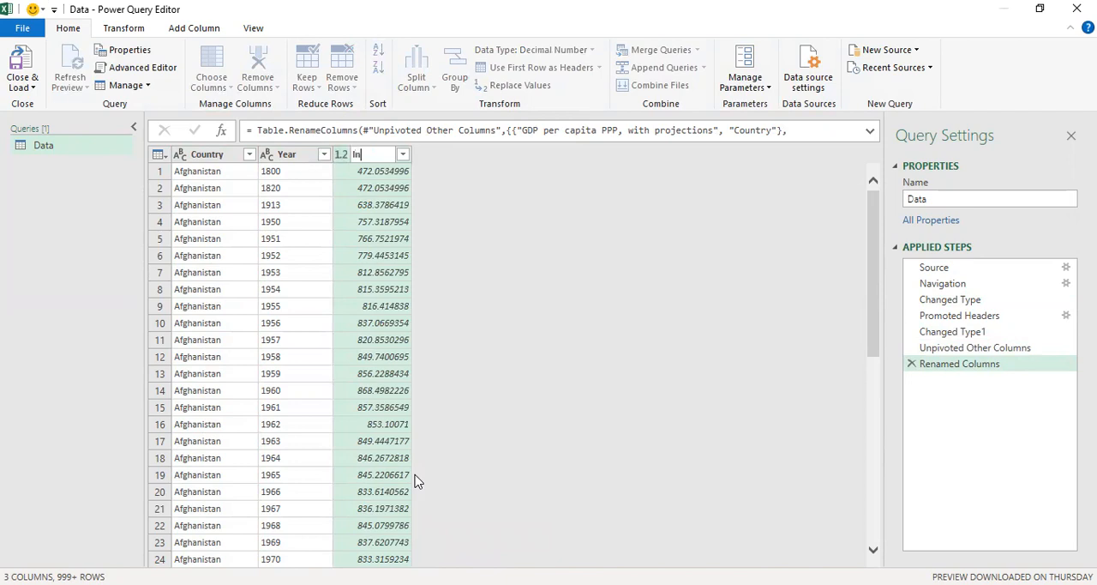
pyautogui.write('come')
pyautogui.click(247, 392)
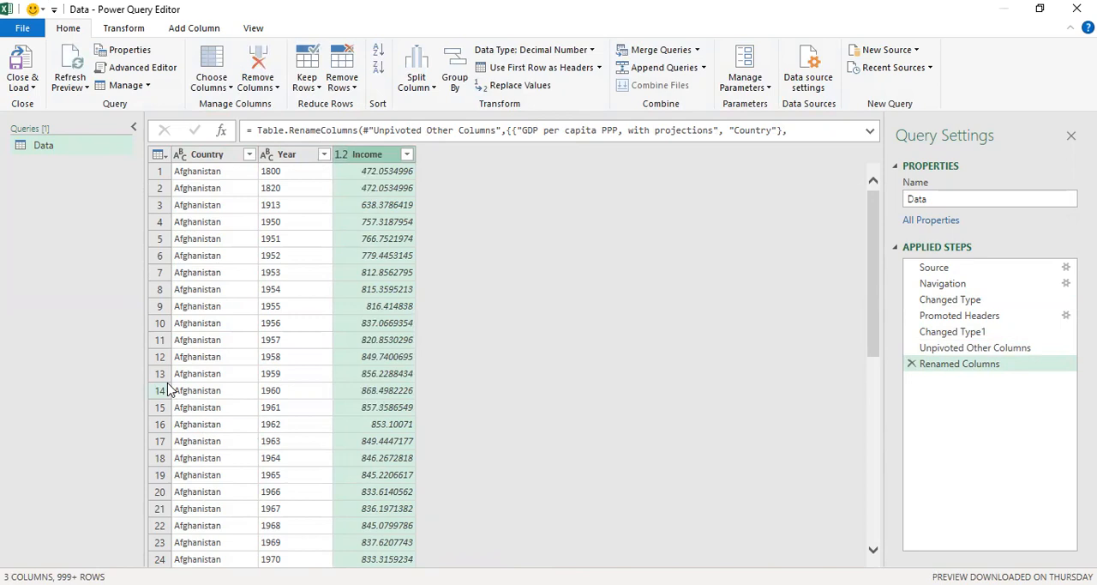
# - Rename the Data query as Income
pyautogui.rightClick(60, 152)
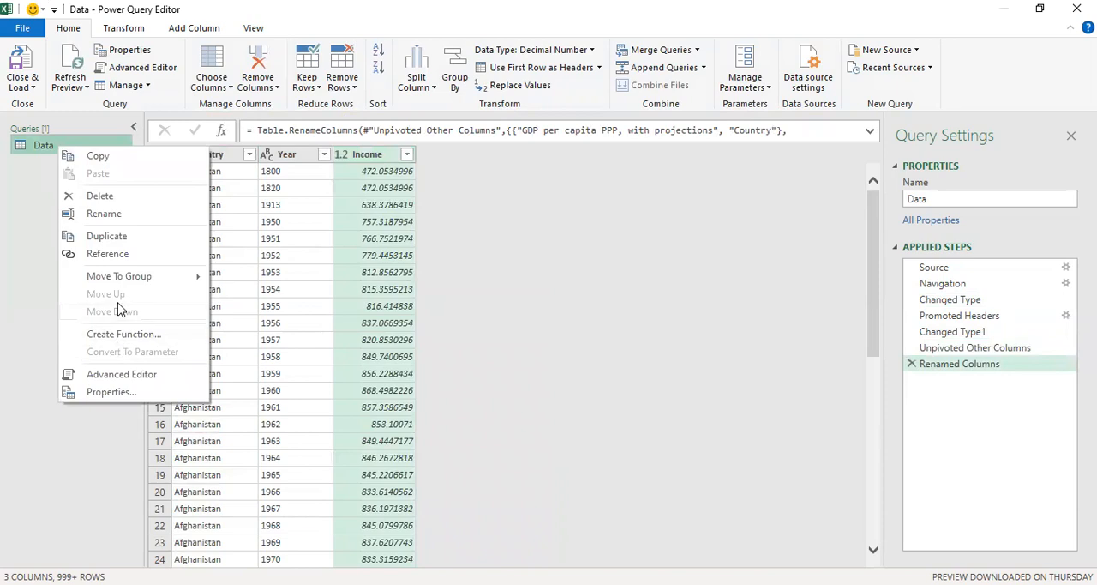
pyautogui.click(105, 214)
pyautogui.press('BackSpace')
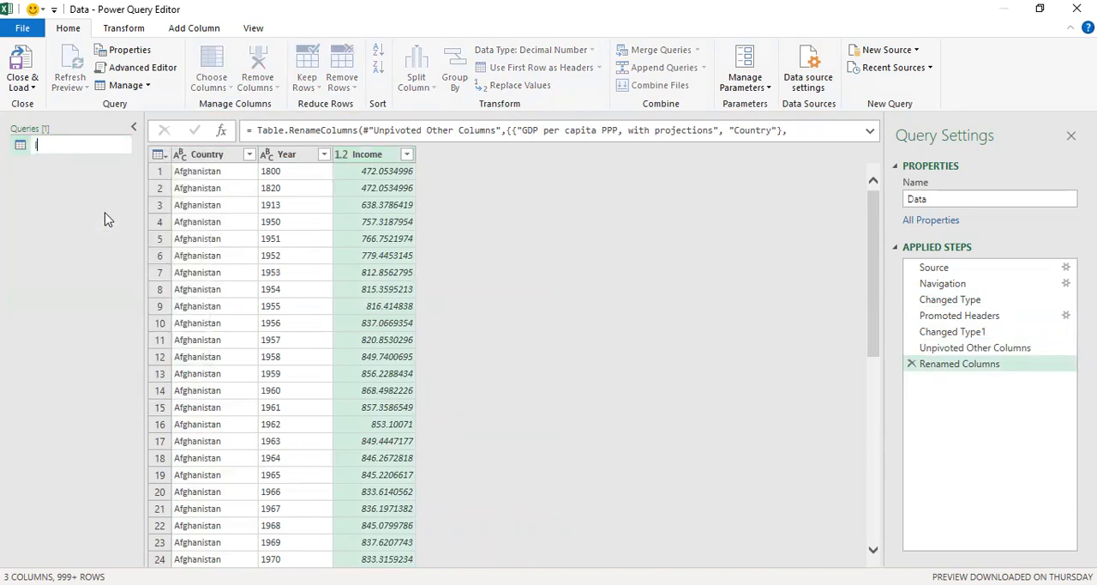
pyautogui.write('Income')
pyautogui.press('Return')
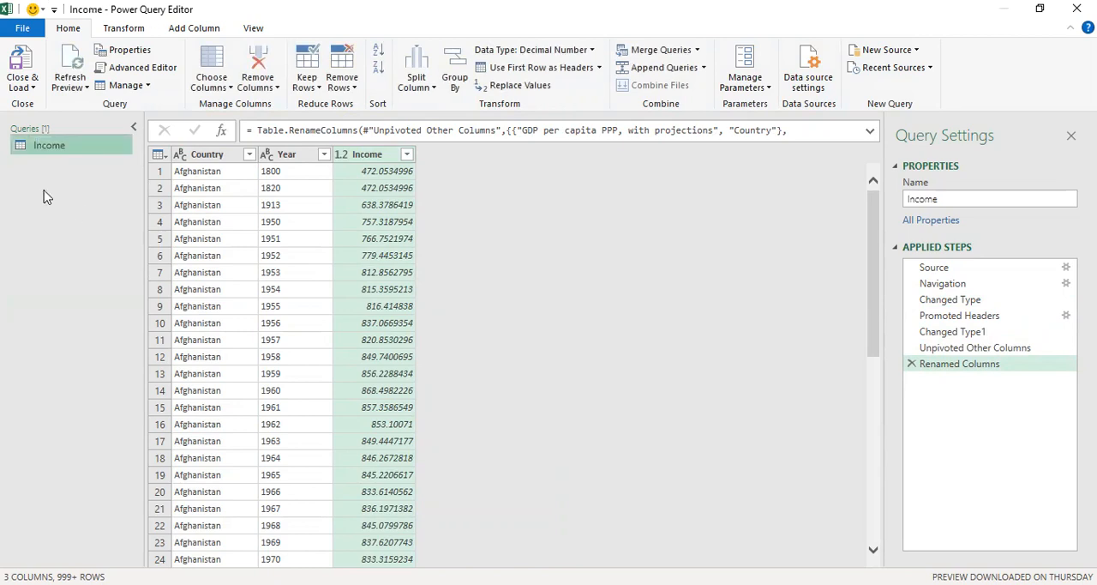
# - Connect to the Total Population.xlsx workbook as a new Excel source
pyautogui.click(889, 51)
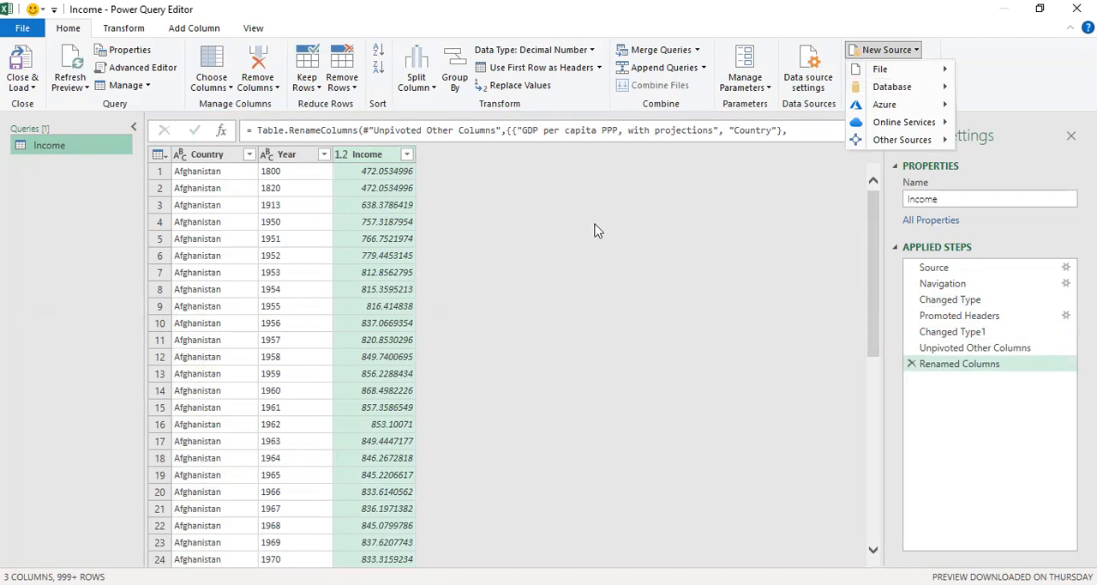
pyautogui.click(915, 52)
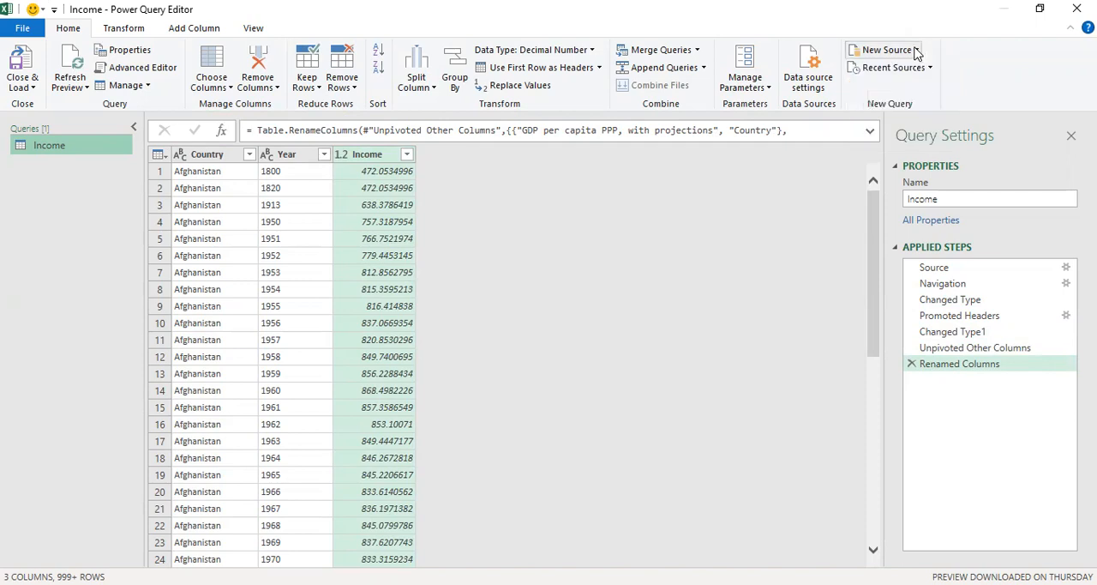
pyautogui.click(916, 51)
pyautogui.moveTo(930, 70)
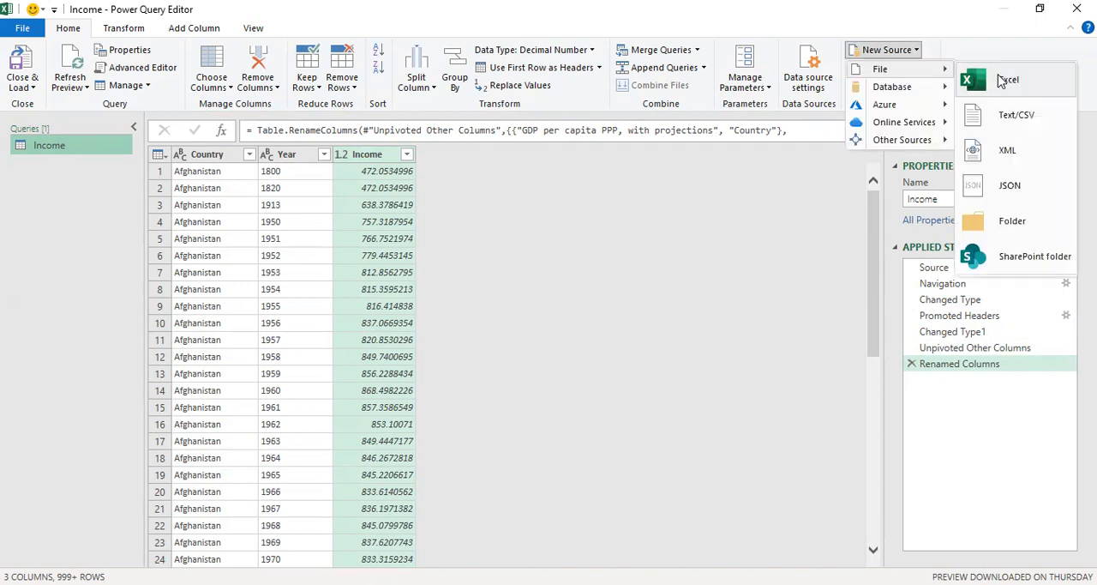
pyautogui.click(1002, 81)
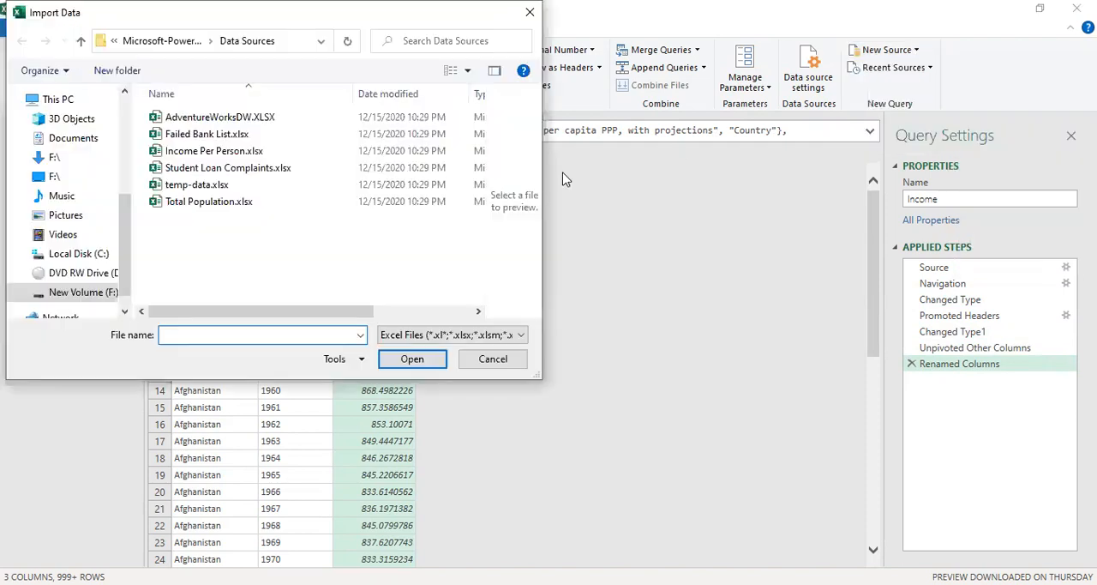
pyautogui.click(226, 206)
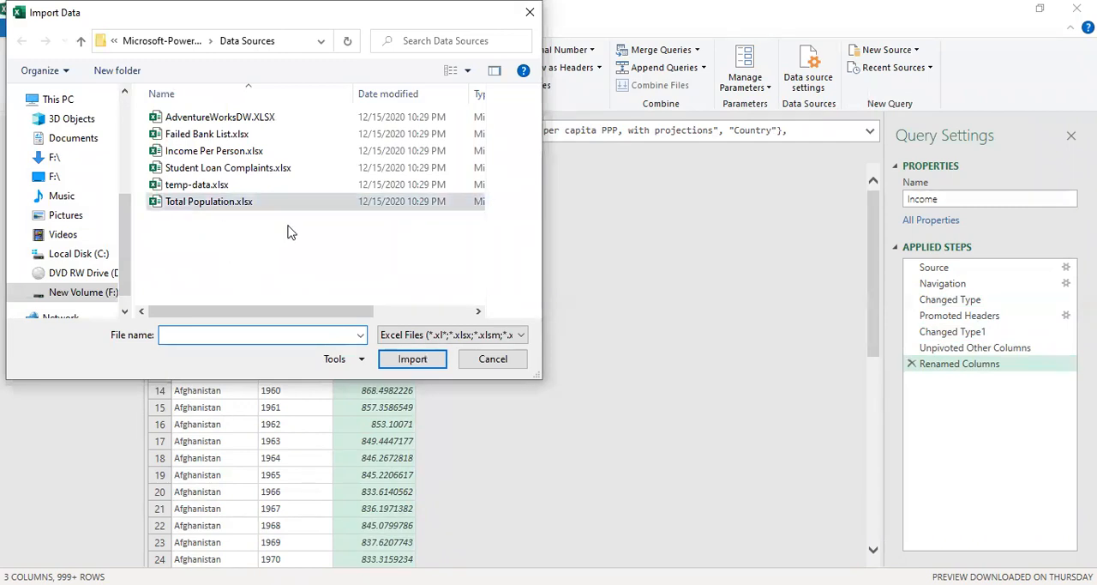
pyautogui.click(409, 363)
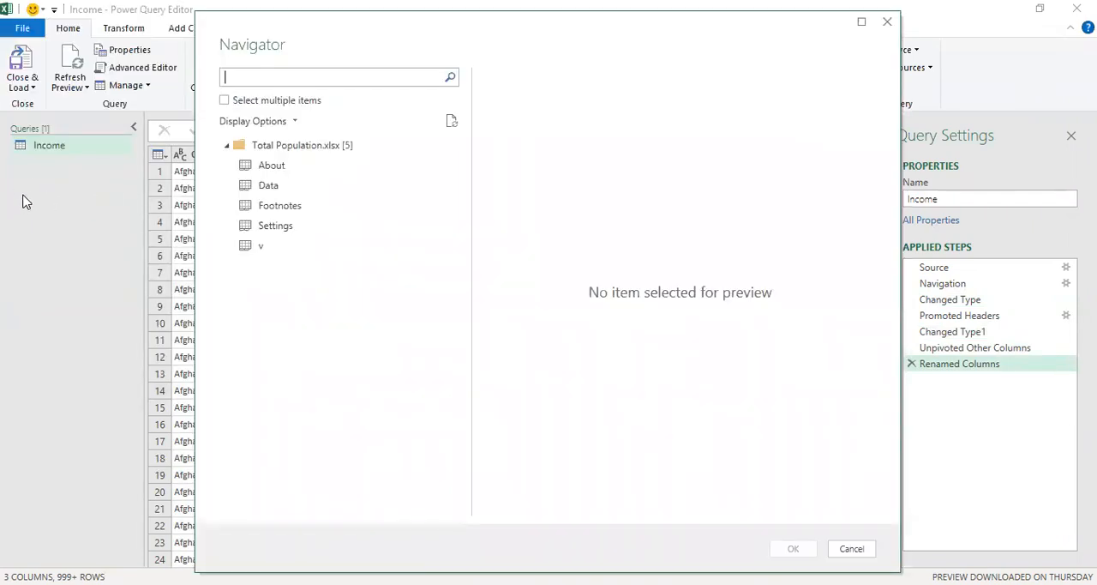
# - Enable selection of multiple items and import the Data sheet from the Total Population workbook
pyautogui.click(225, 101)
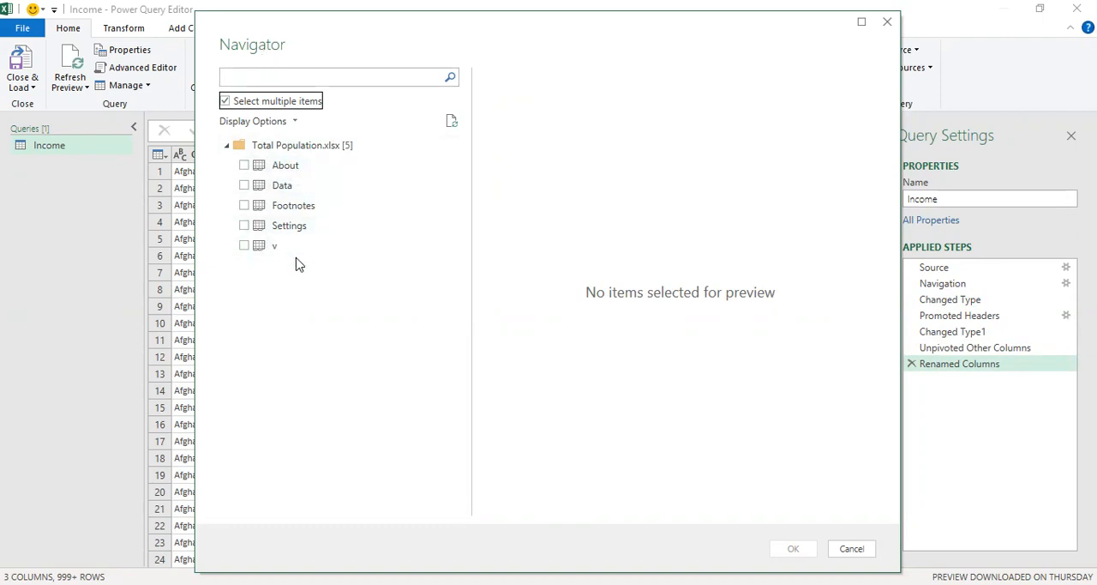
pyautogui.click(245, 186)
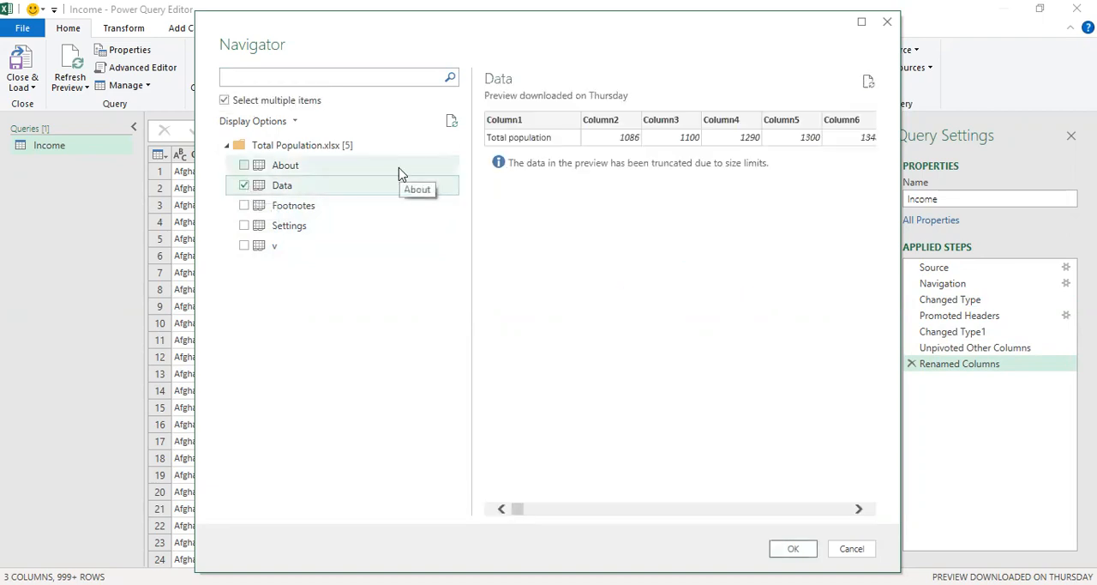
pyautogui.click(793, 548)
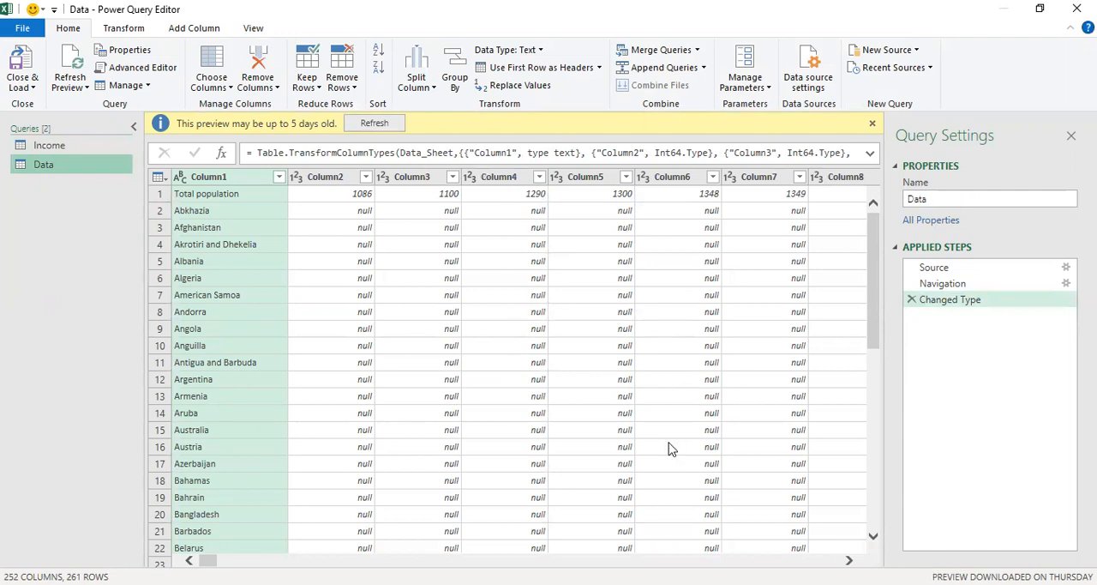
# - Rename the newly imported Data query as Population
pyautogui.rightClick(71, 167)
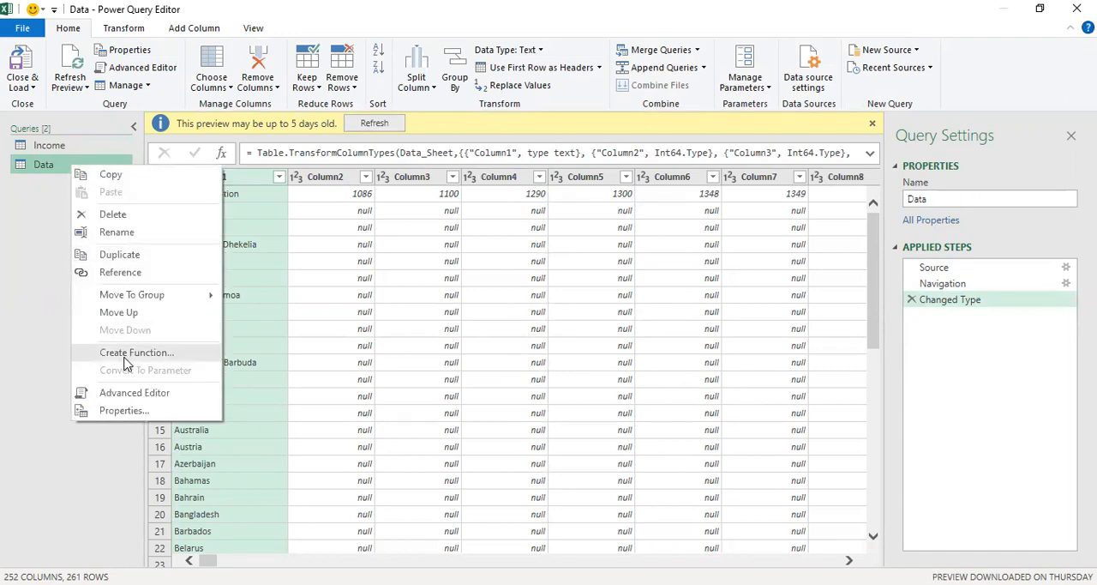
pyautogui.click(115, 233)
pyautogui.write('Population')
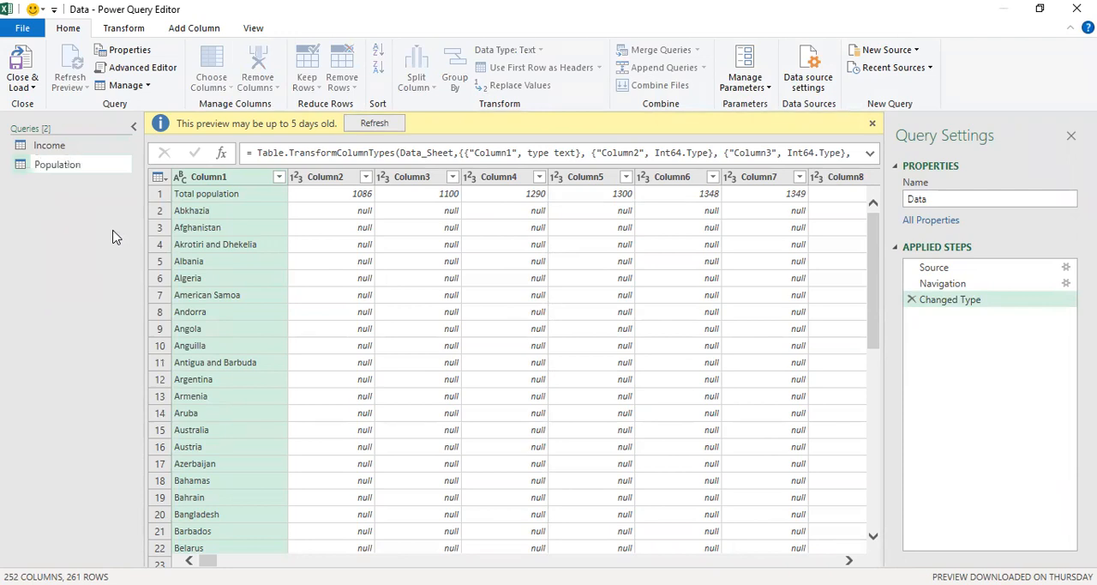
pyautogui.press('Return')
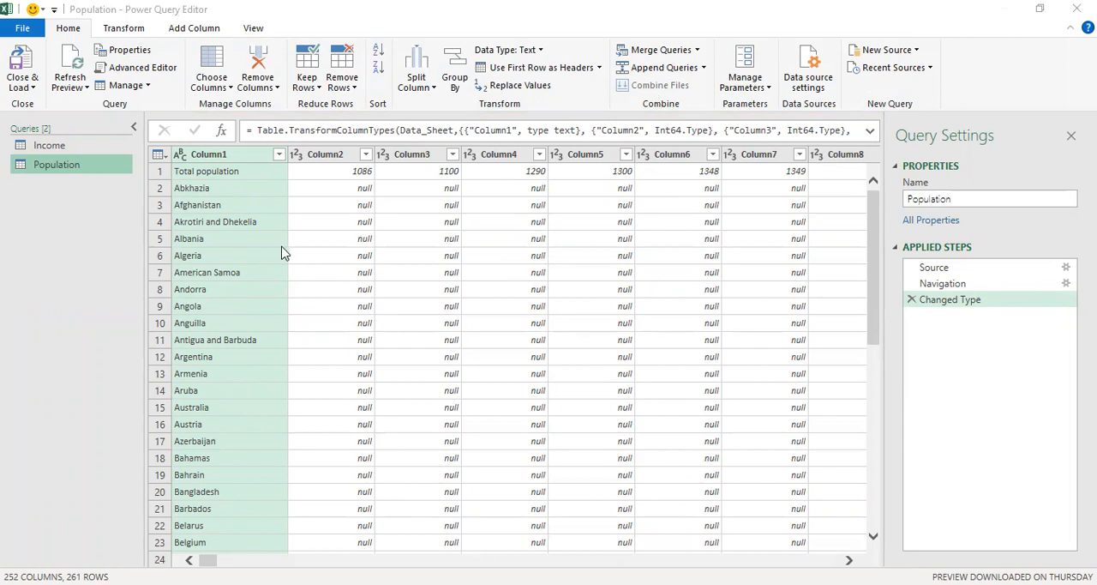
# - Use the first row of the Population query as column headers
pyautogui.click(456, 244)
pyautogui.click(291, 193)
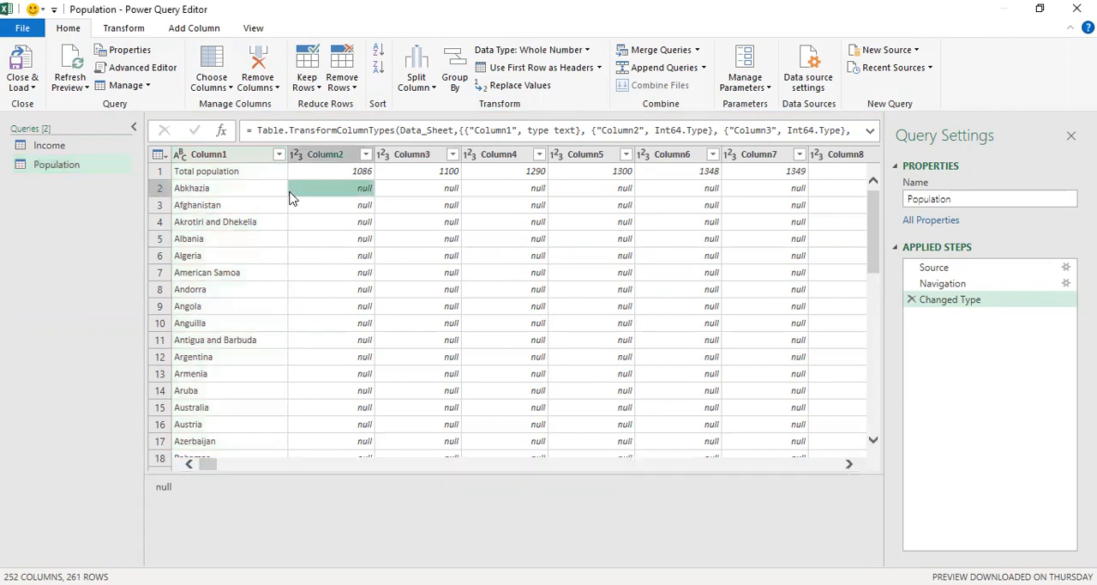
pyautogui.click(227, 172)
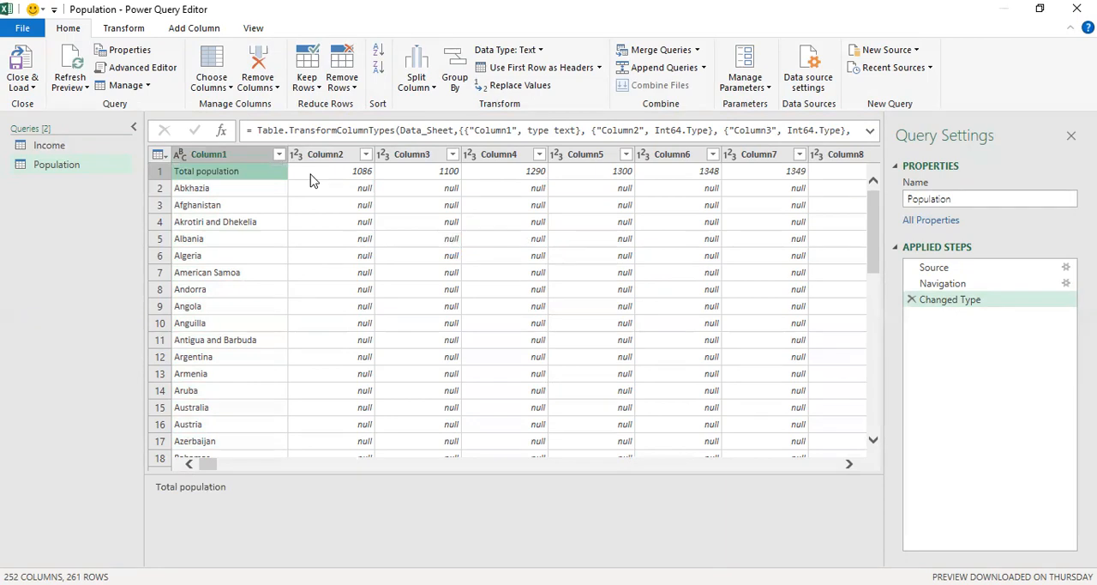
pyautogui.click(546, 67)
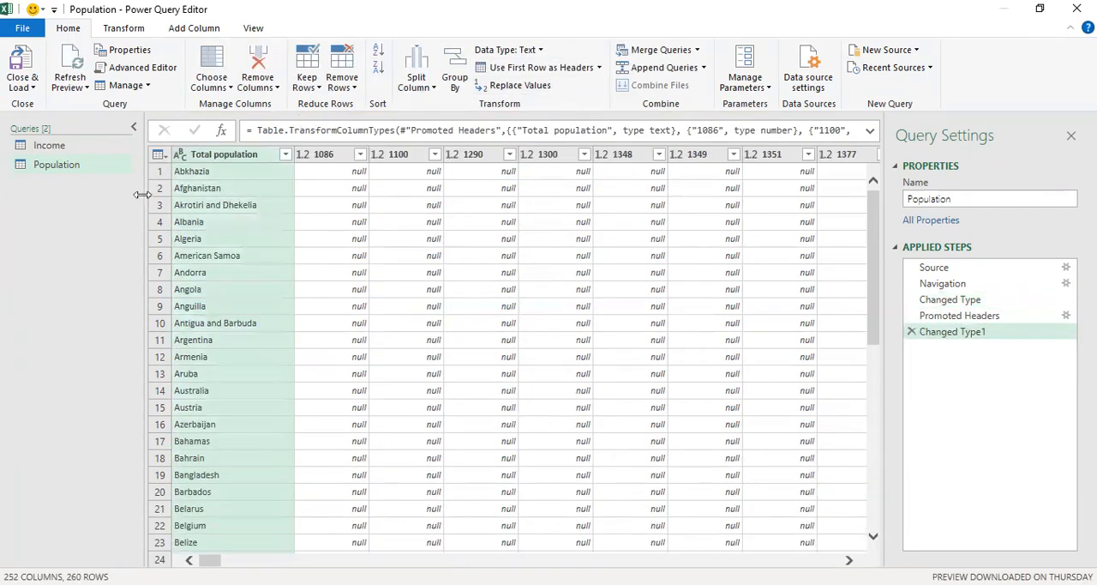
# - Rename the "Total population" column as Country
pyautogui.rightClick(219, 155)
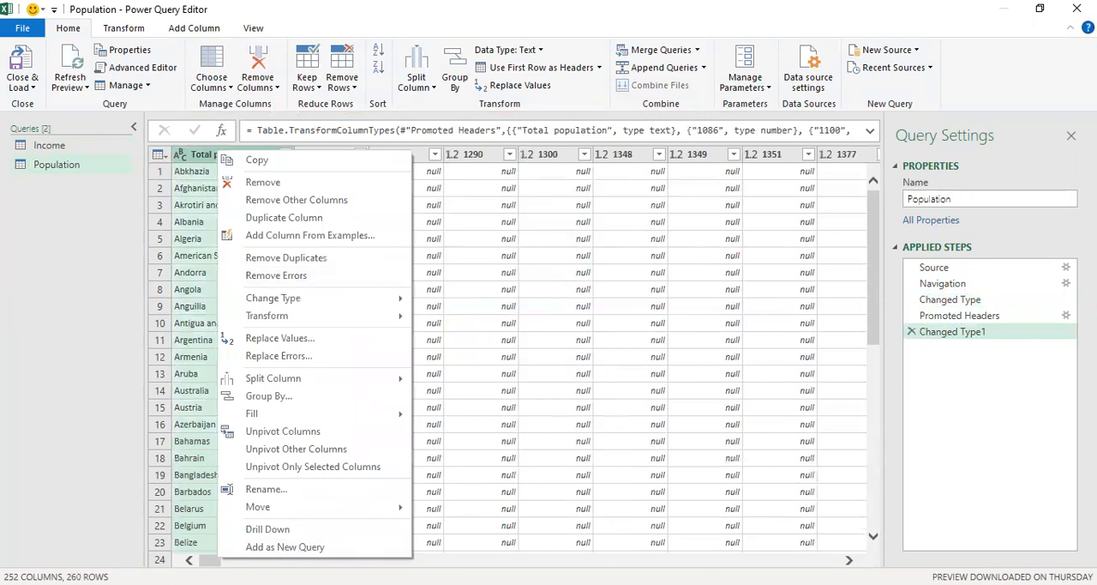
pyautogui.click(268, 489)
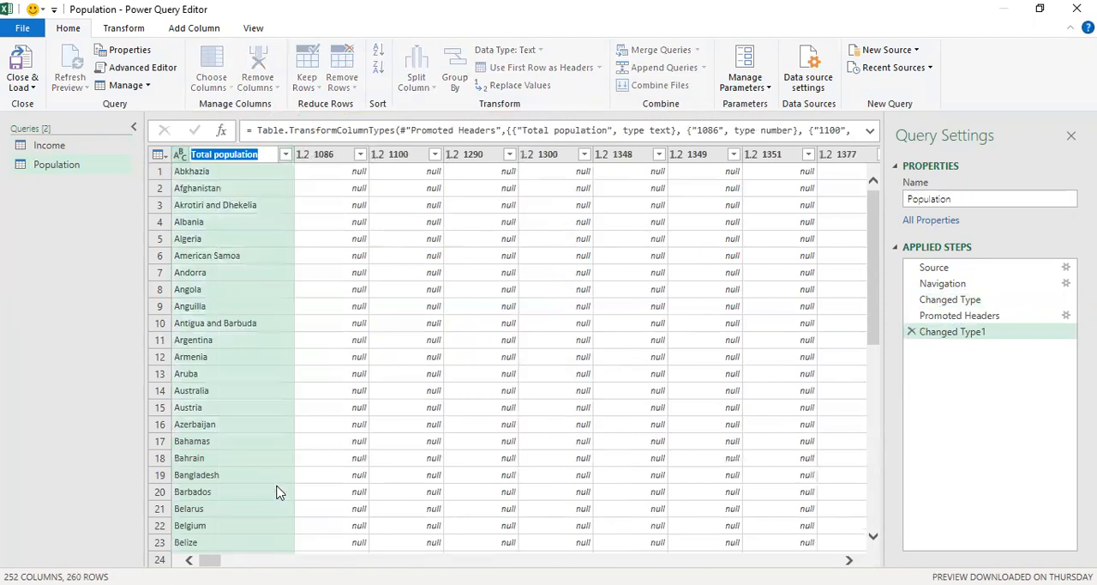
pyautogui.write('C')
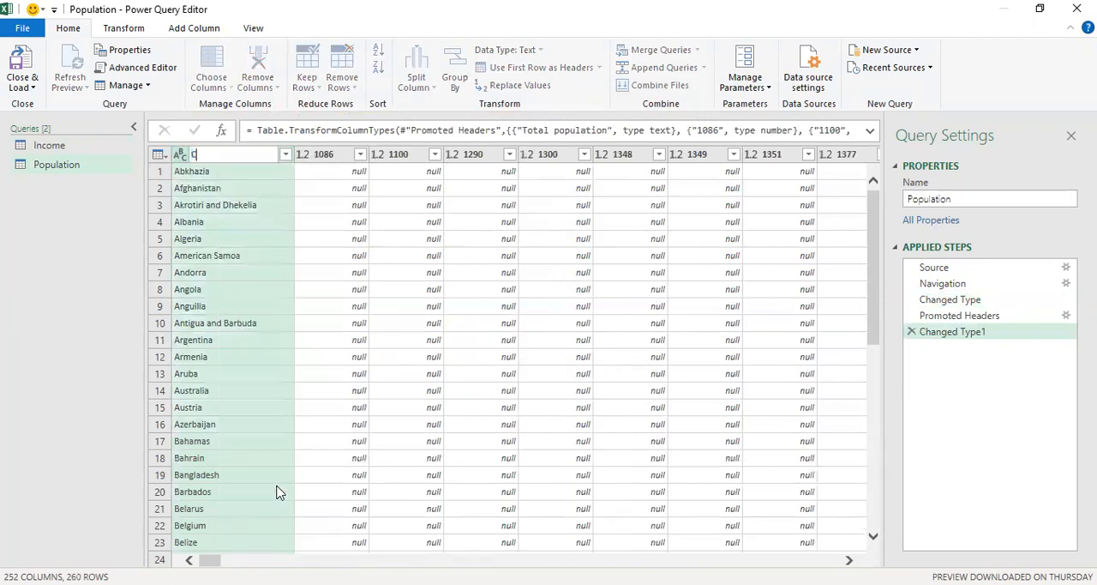
pyautogui.write('ountry')
pyautogui.press('Return')
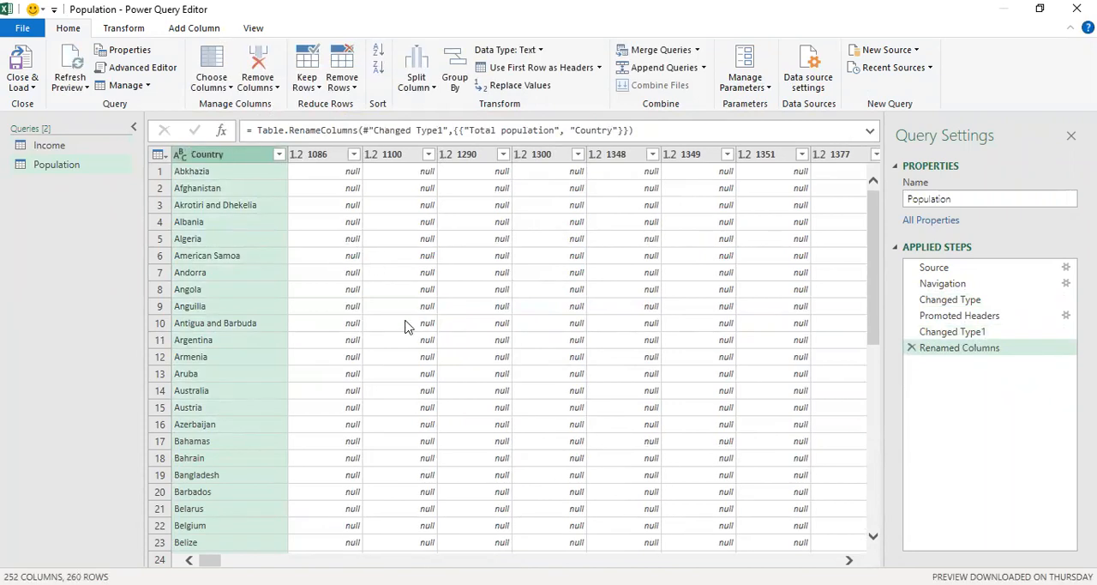
# - Unpivot all columns of the Population query other than Country
pyautogui.rightClick(207, 153)
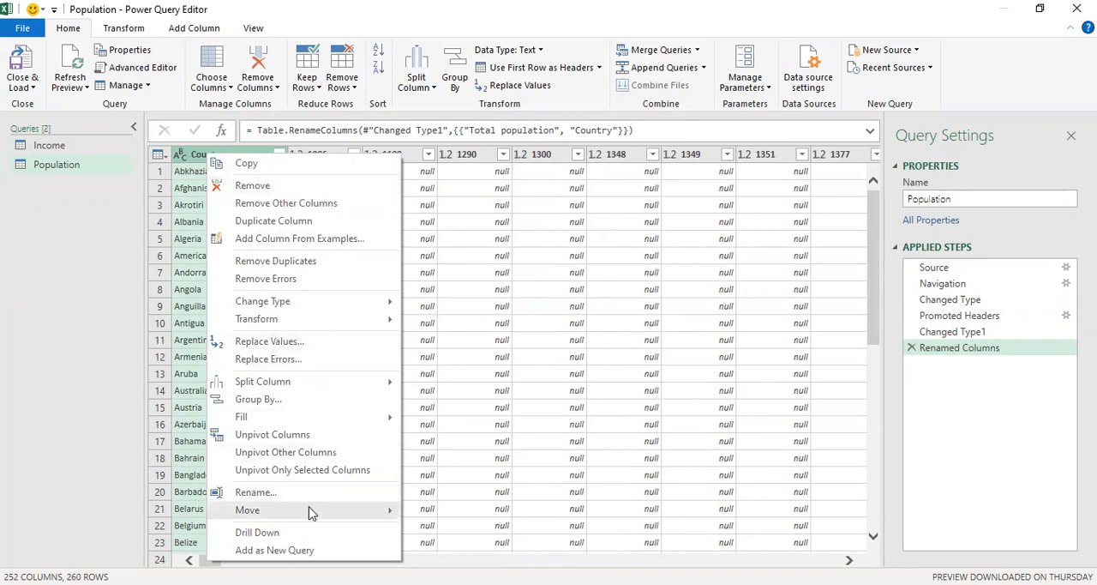
pyautogui.click(304, 454)
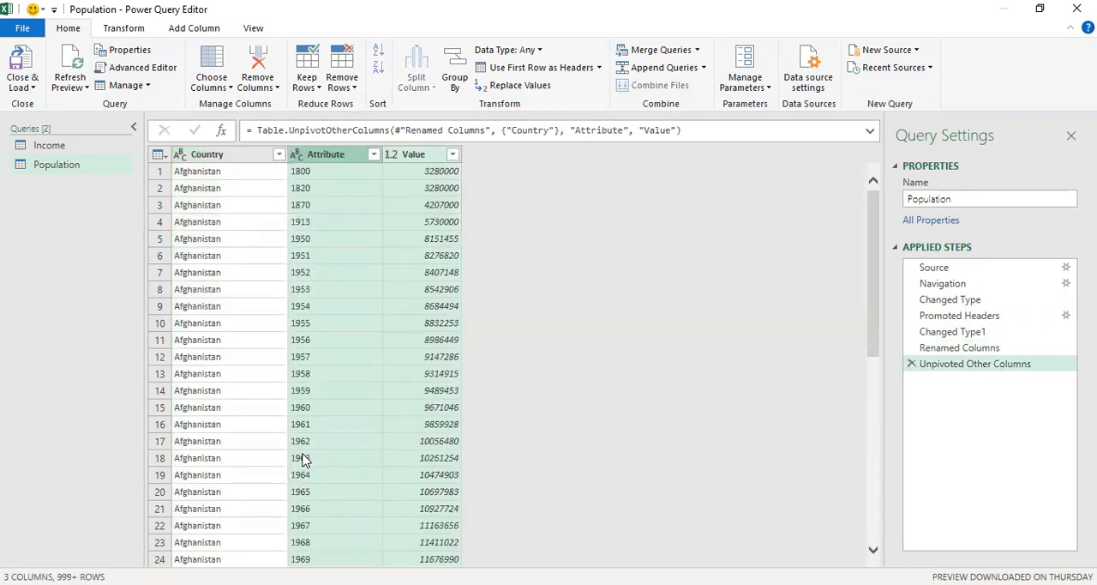
pyautogui.rightClick(340, 153)
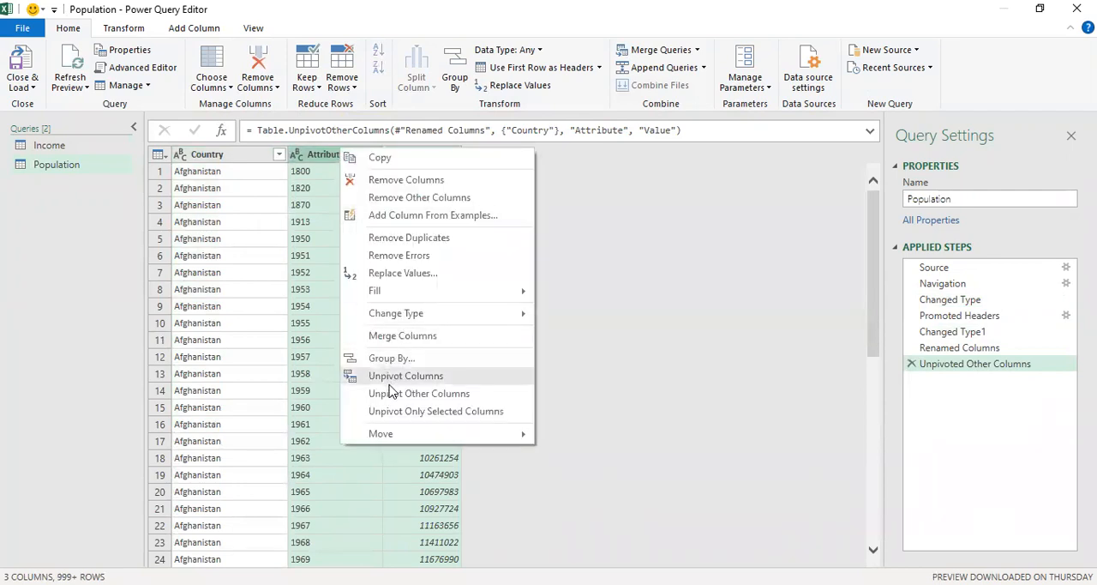
pyautogui.click(228, 240)
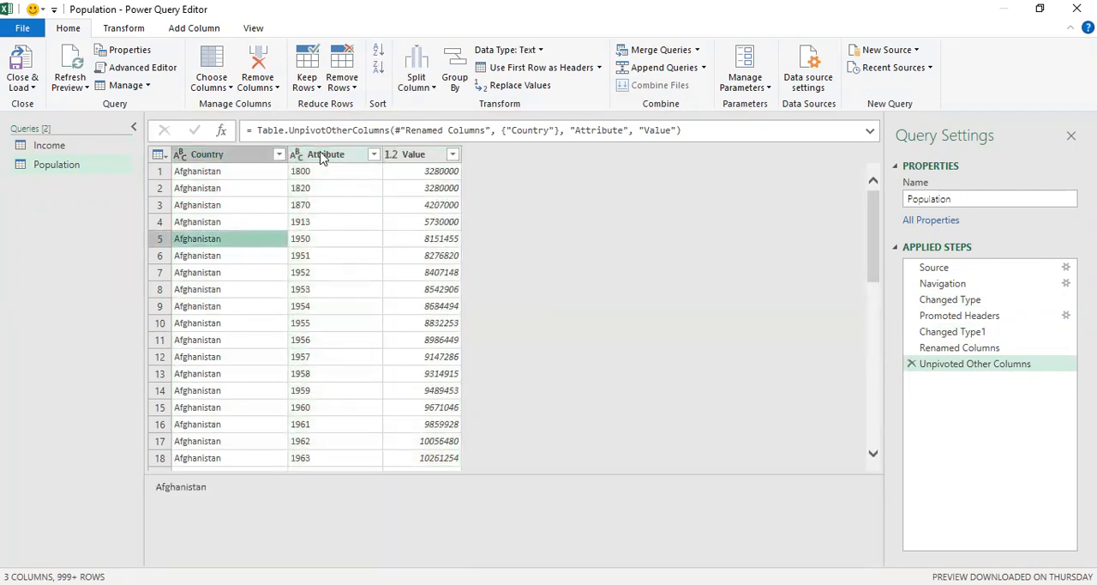
# - Rename the Attribute column of the Population query as Year
pyautogui.click(322, 159)
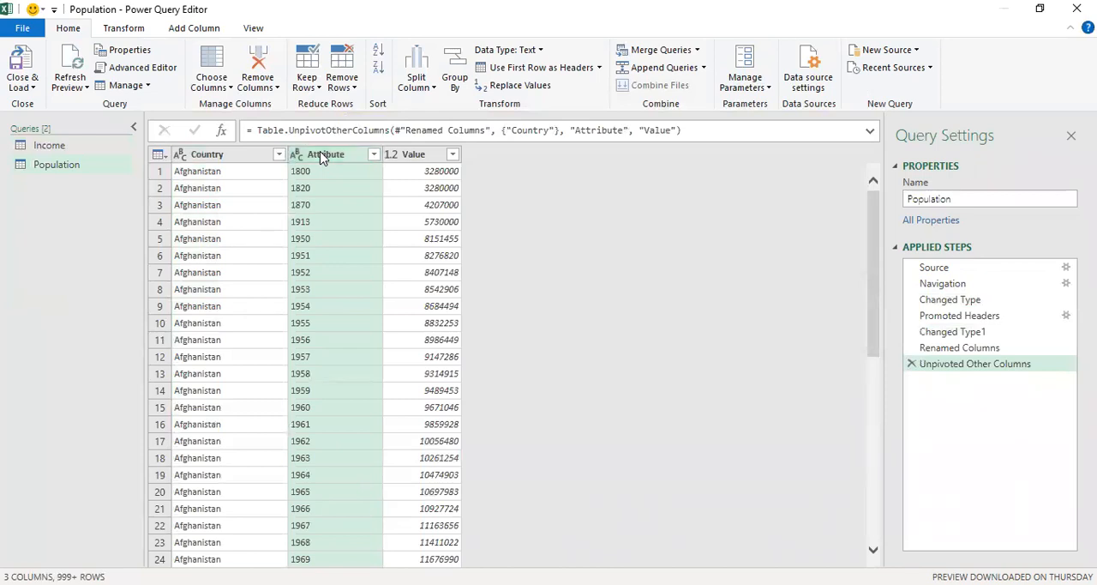
pyautogui.rightClick(321, 157)
pyautogui.click(369, 491)
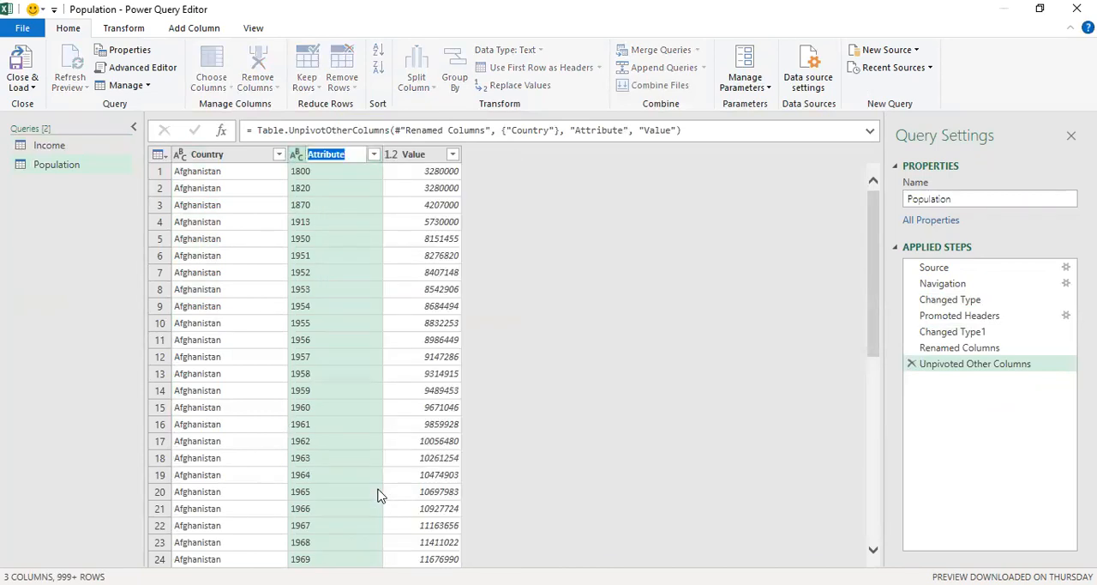
pyautogui.write('Year')
pyautogui.press('Return')
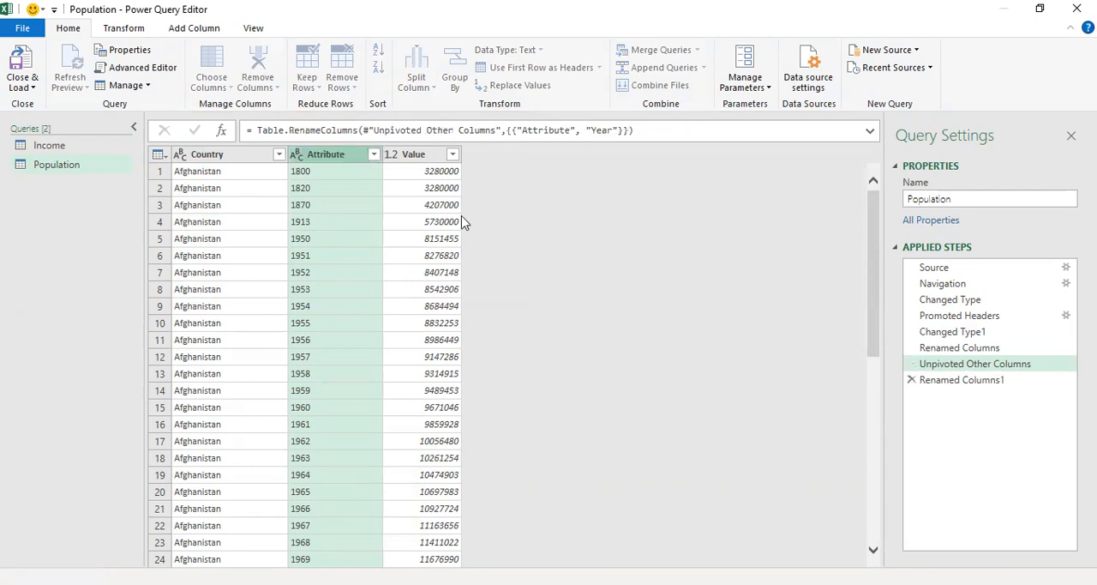
# - Rename the Value column of the Population query as Population
pyautogui.rightClick(407, 158)
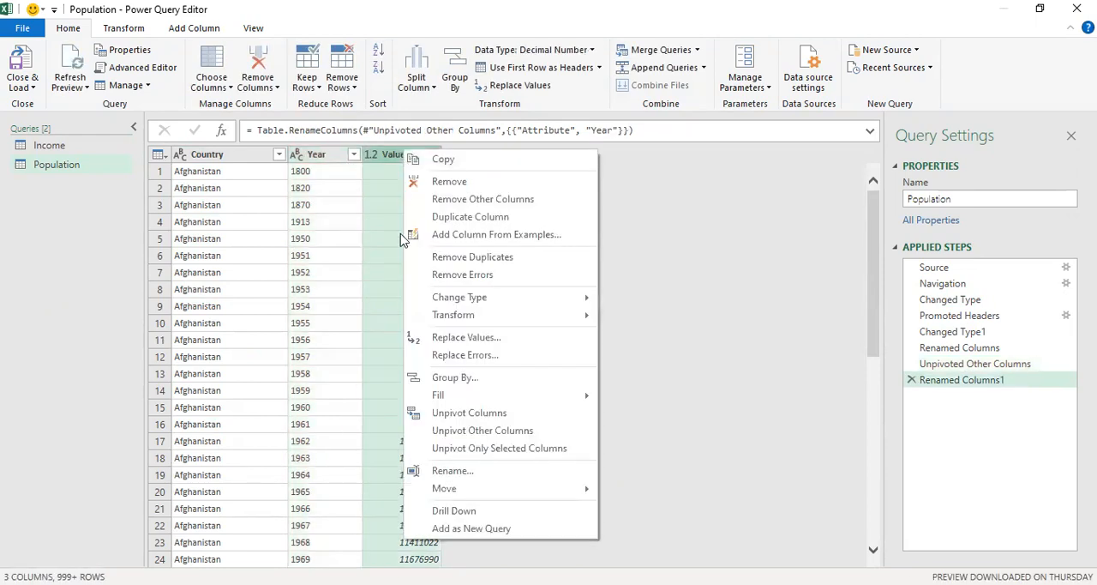
pyautogui.click(452, 471)
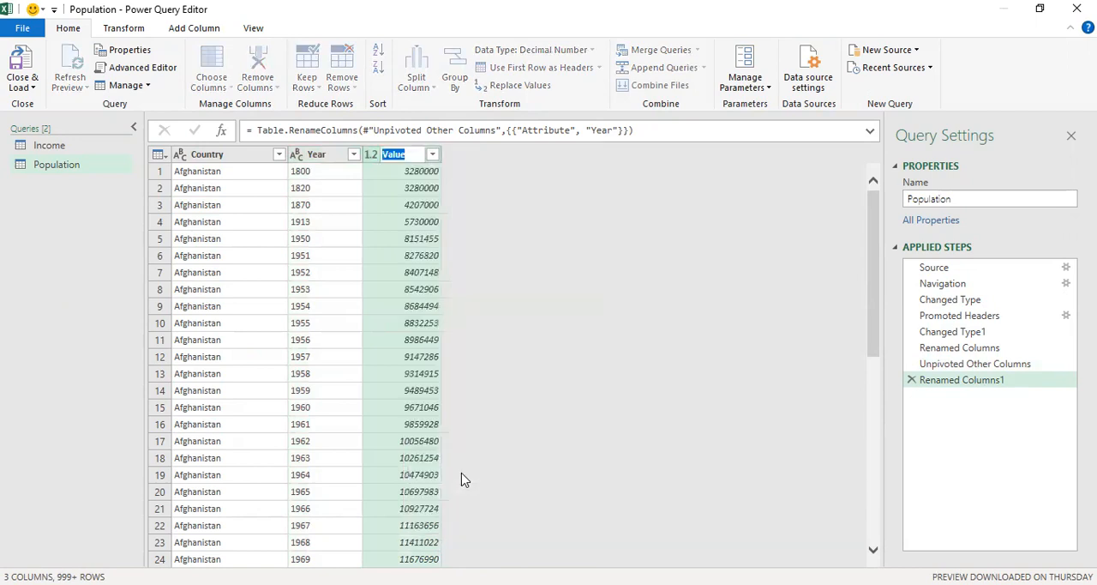
pyautogui.write('Population')
pyautogui.press('Return')
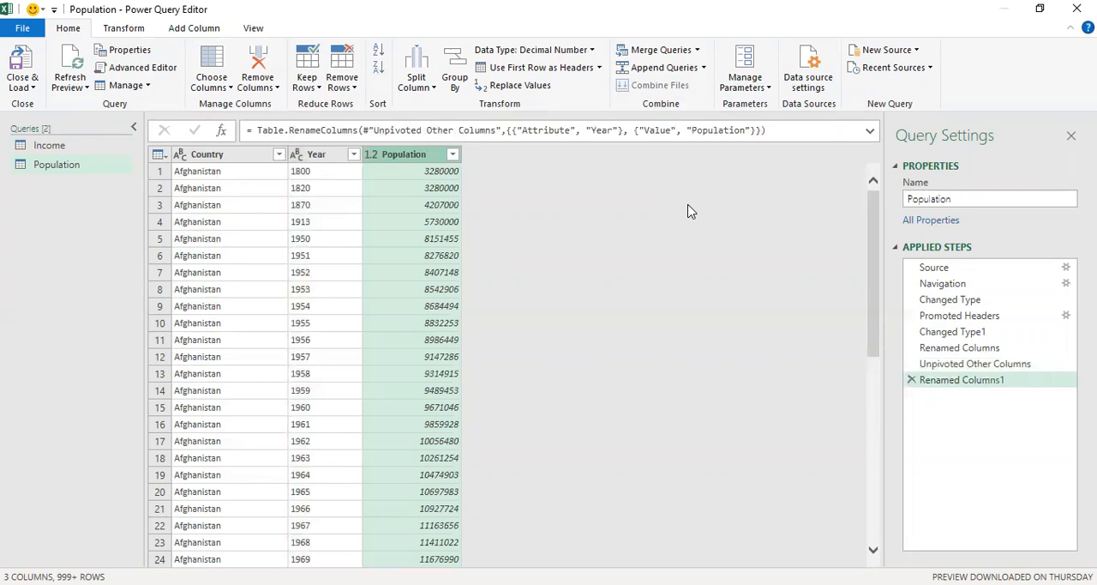
# - Start a merge as a new query with Population first and Income second, using the Inner (only matching rows) join kind
pyautogui.click(698, 53)
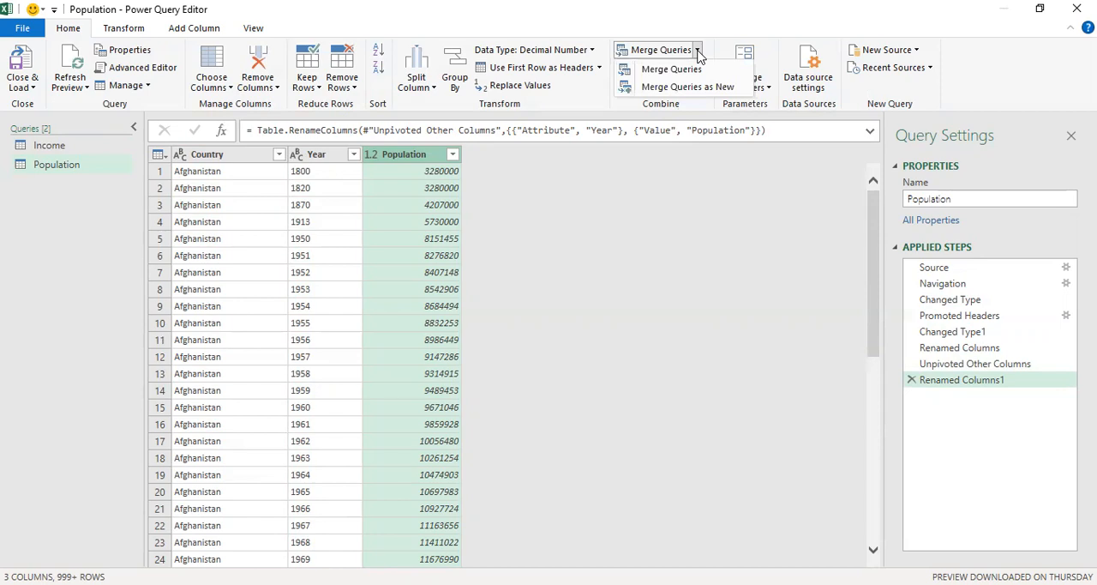
pyautogui.click(681, 89)
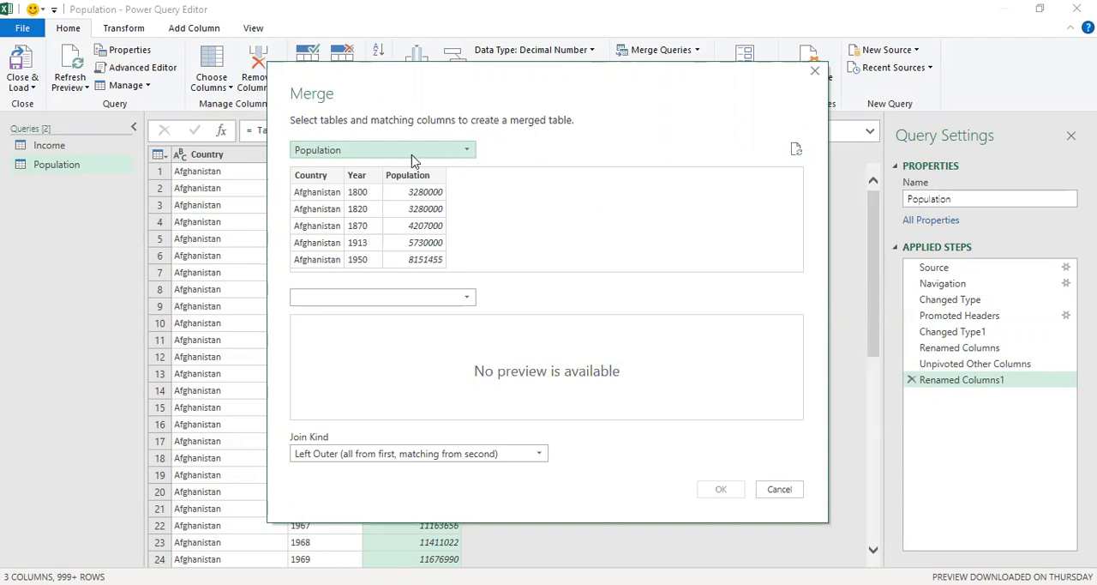
pyautogui.click(454, 297)
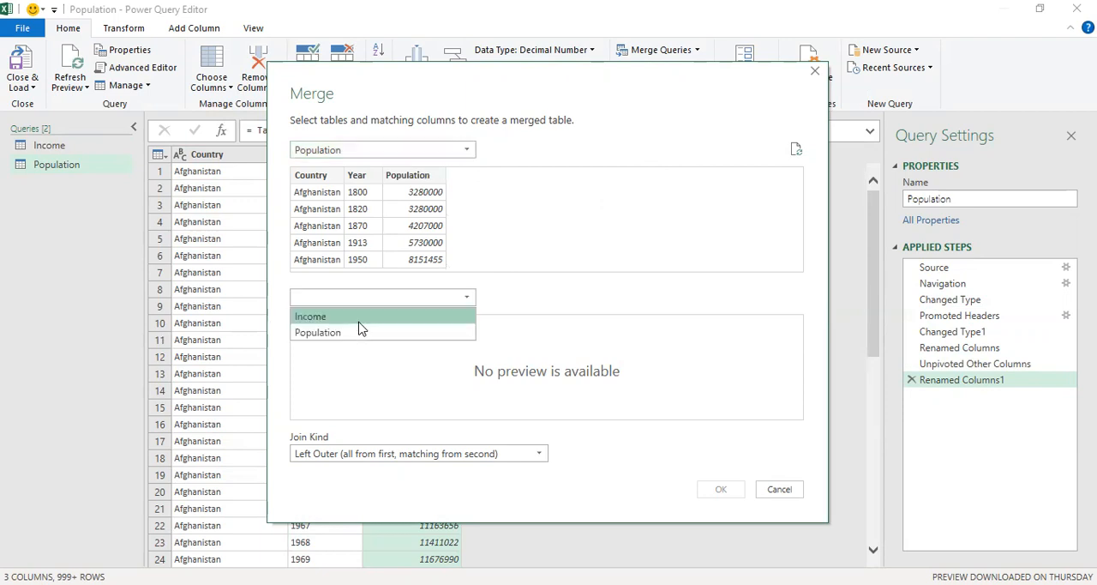
pyautogui.click(359, 321)
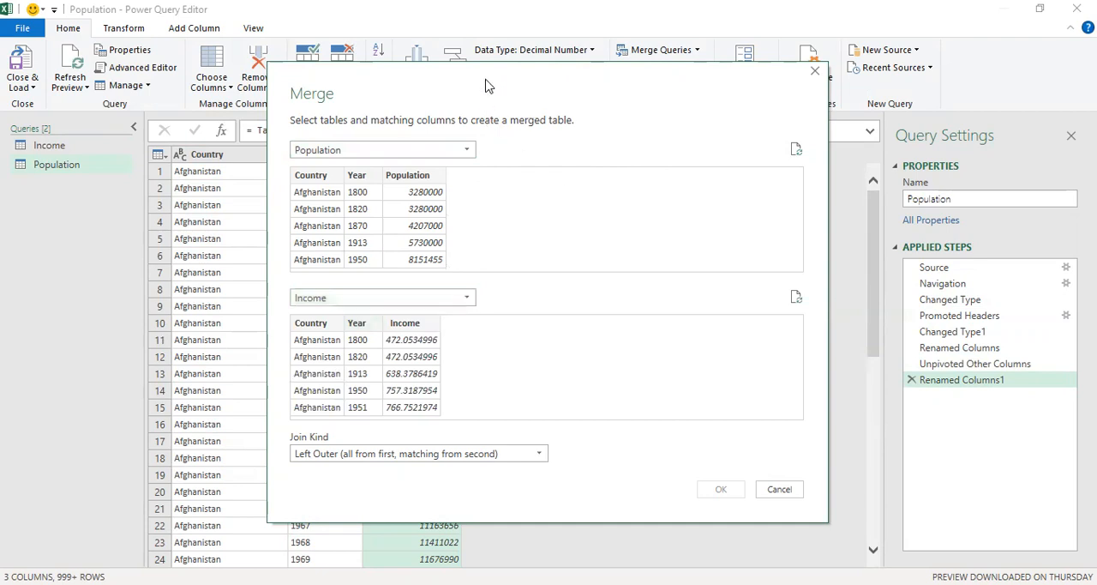
pyautogui.click(532, 457)
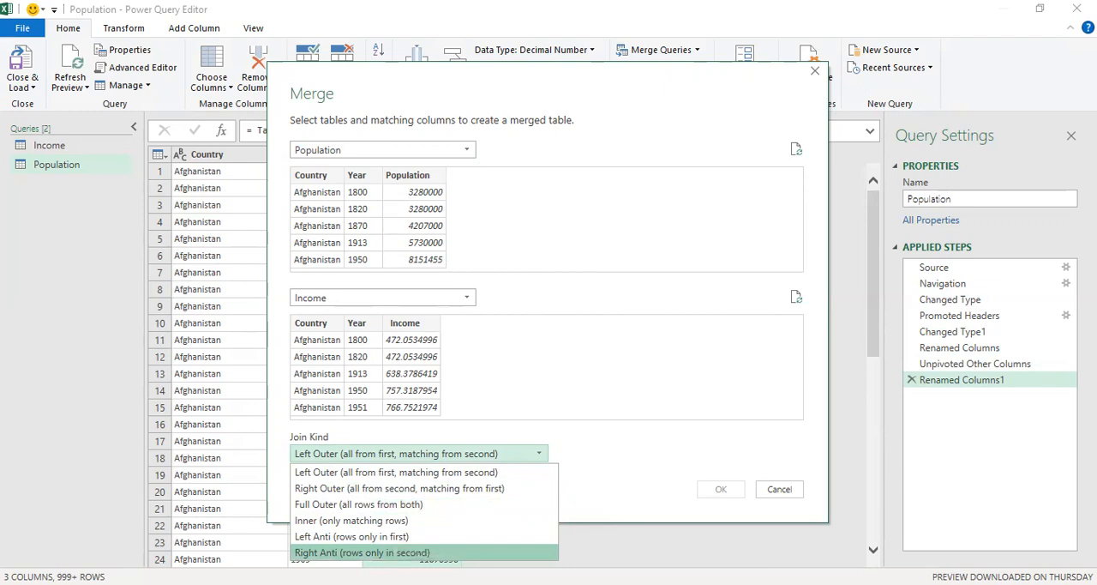
pyautogui.click(330, 521)
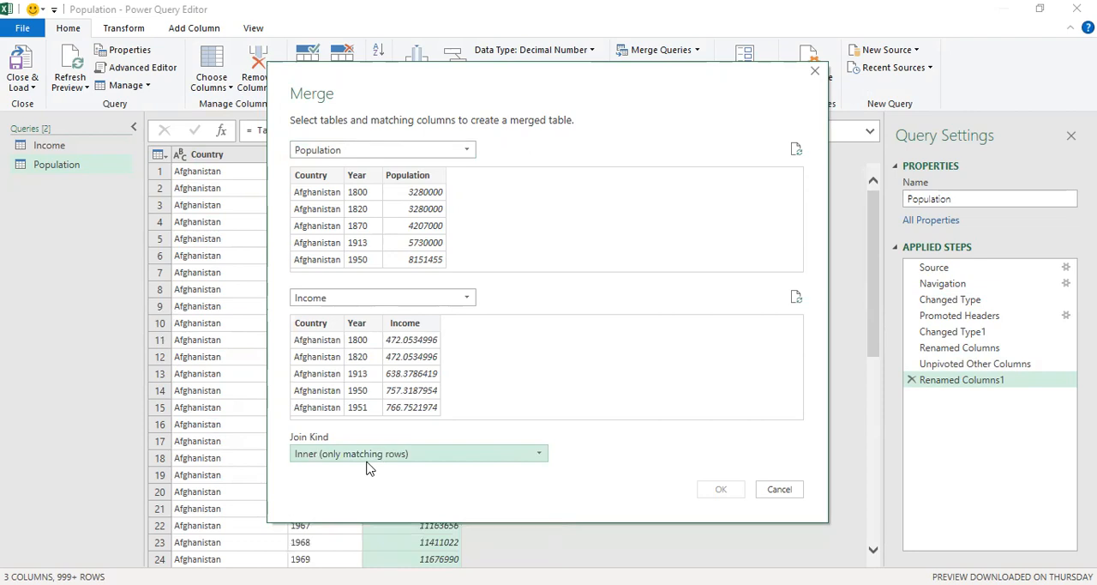
# - Match the Population and Income tables on Country and Year, in that order, and create the merged query
pyautogui.click(322, 177)
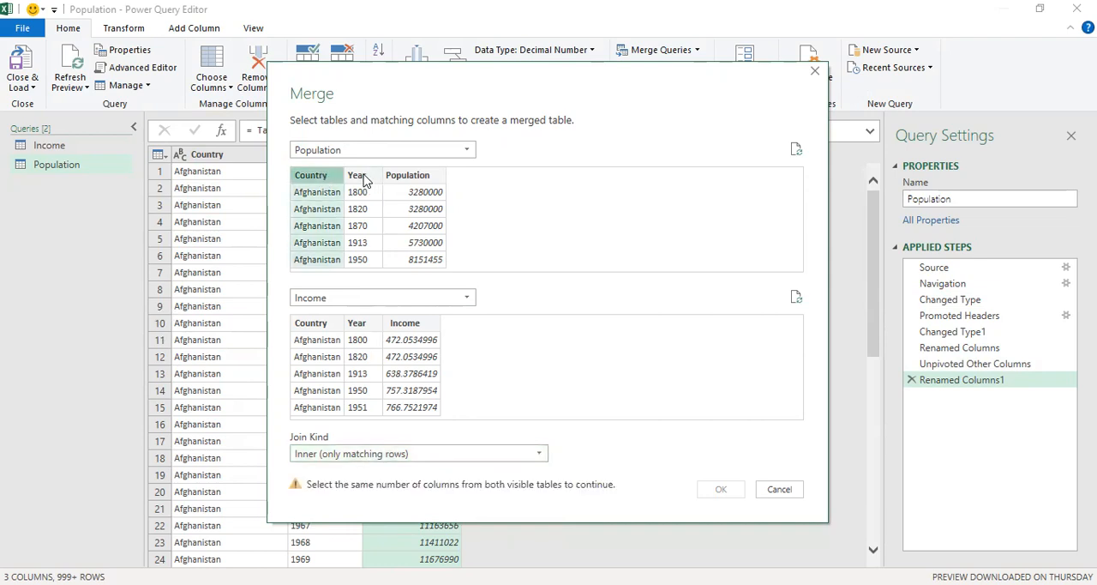
pyautogui.keyDown('ctrl'); pyautogui.click(357, 176); pyautogui.keyUp('ctrl')
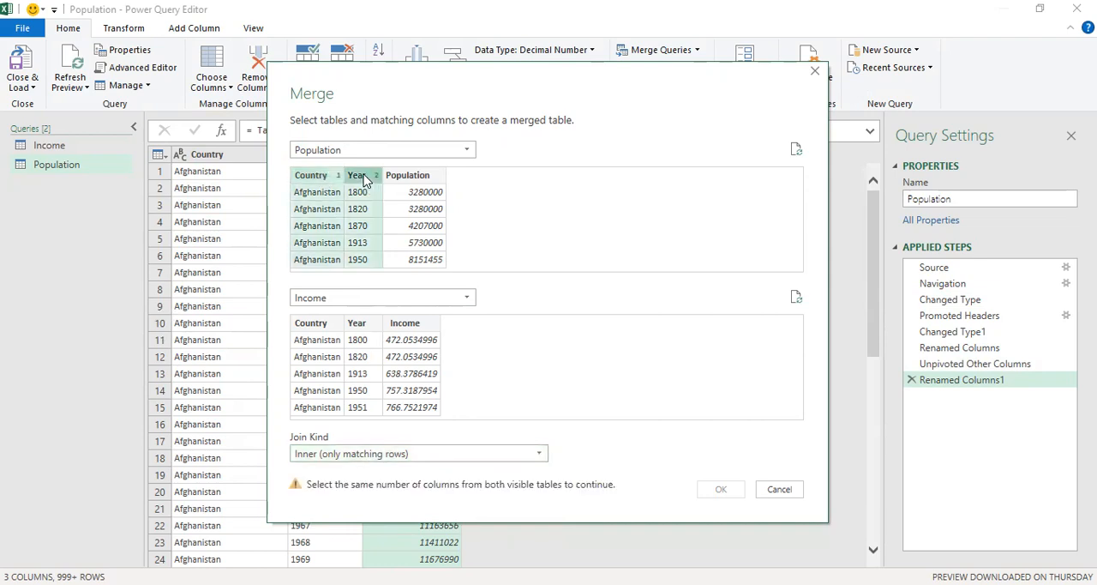
pyautogui.click(321, 324)
pyautogui.keyDown('ctrl'); pyautogui.click(360, 327); pyautogui.keyUp('ctrl')
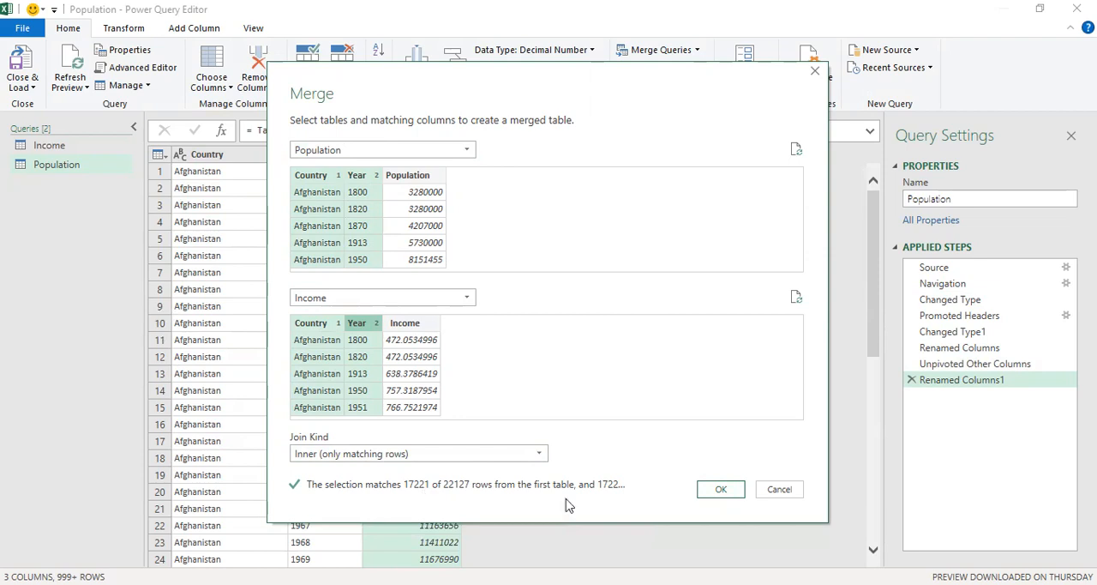
pyautogui.click(724, 495)
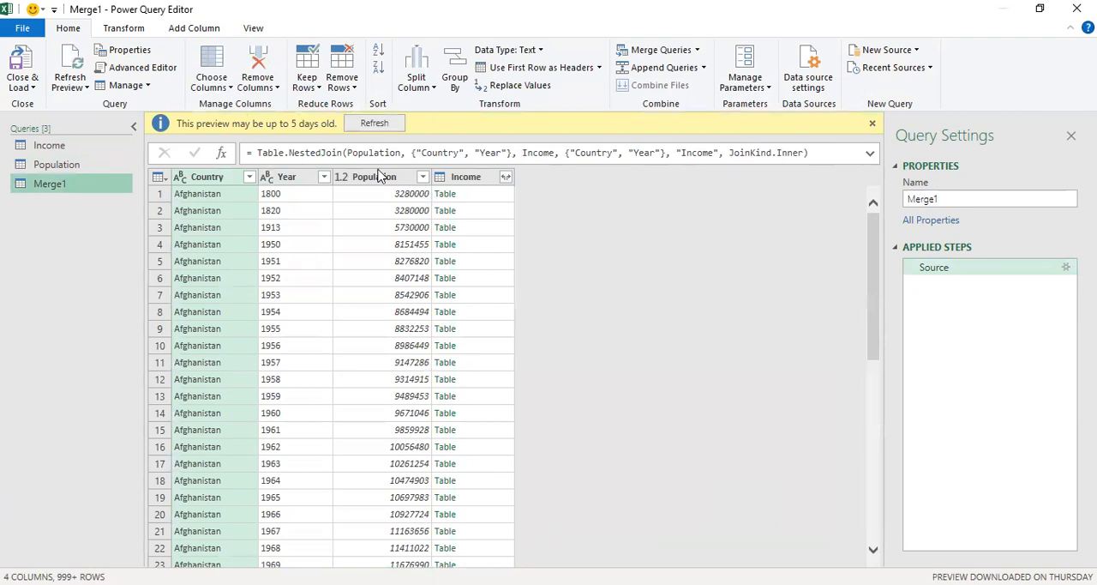
# - Expand the nested Income table in the merged query to include only its Income column, leaving out Country and Year
pyautogui.moveTo(75, 185); pyautogui.dragTo(85, 190)
pyautogui.click(506, 178)
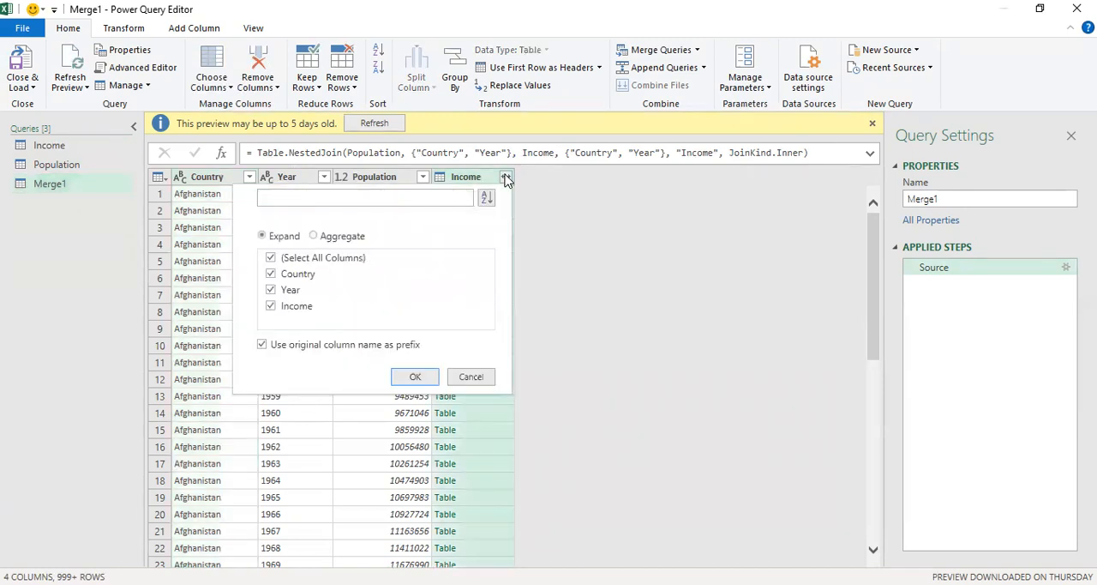
pyautogui.click(271, 275)
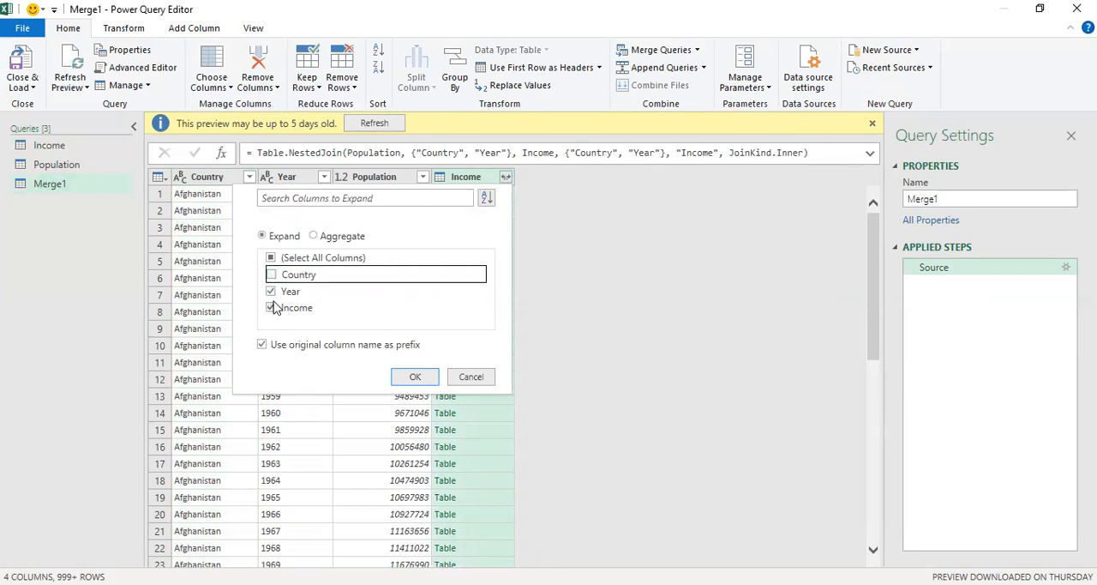
pyautogui.click(271, 290)
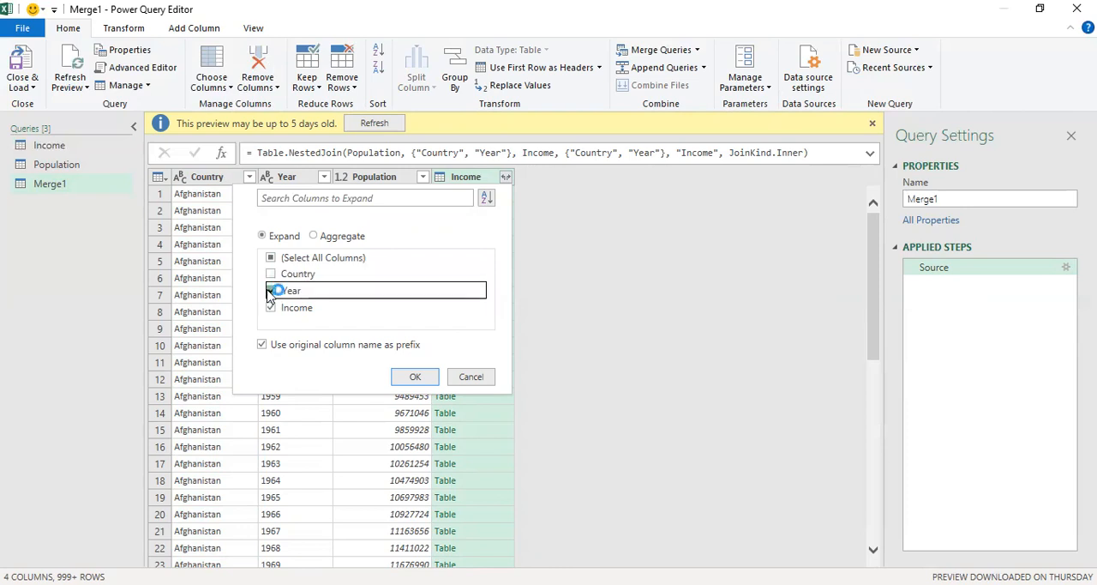
pyautogui.click(414, 378)
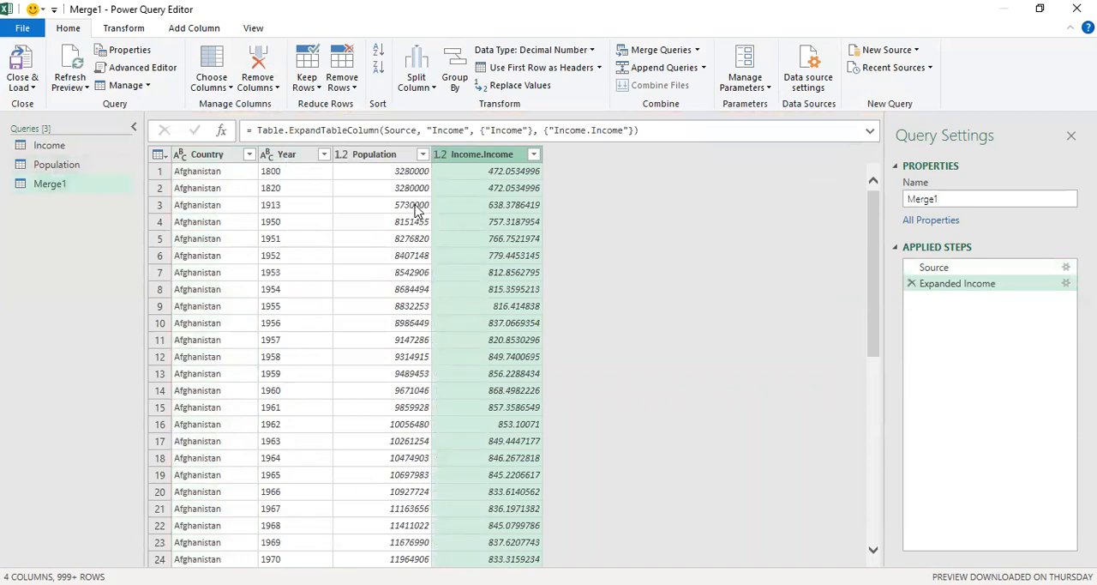
# - Rename the expanded Income.Income column of the merged query as Income
pyautogui.rightClick(478, 156)
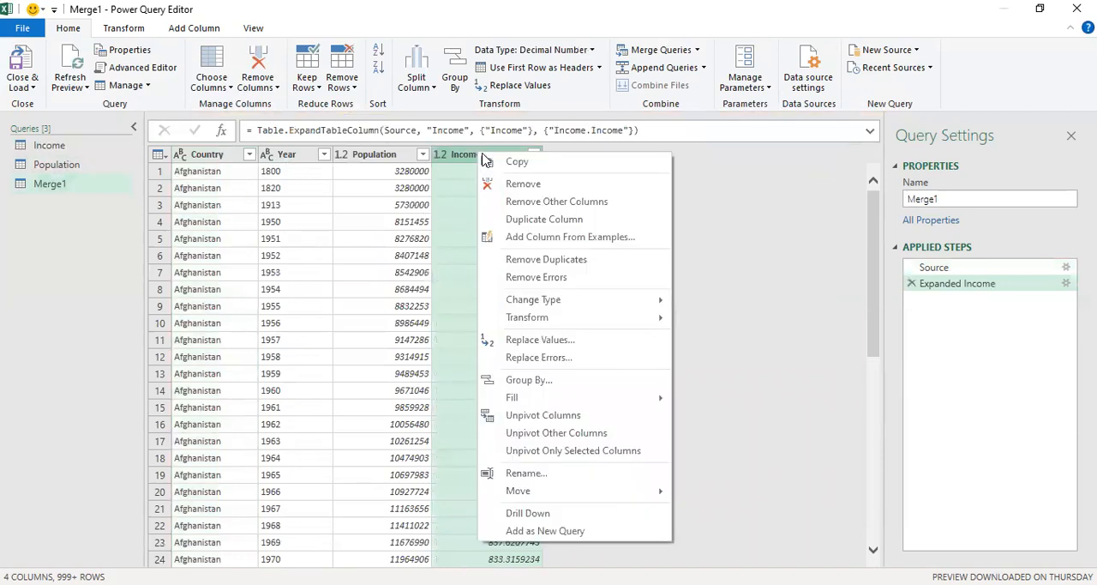
pyautogui.click(526, 474)
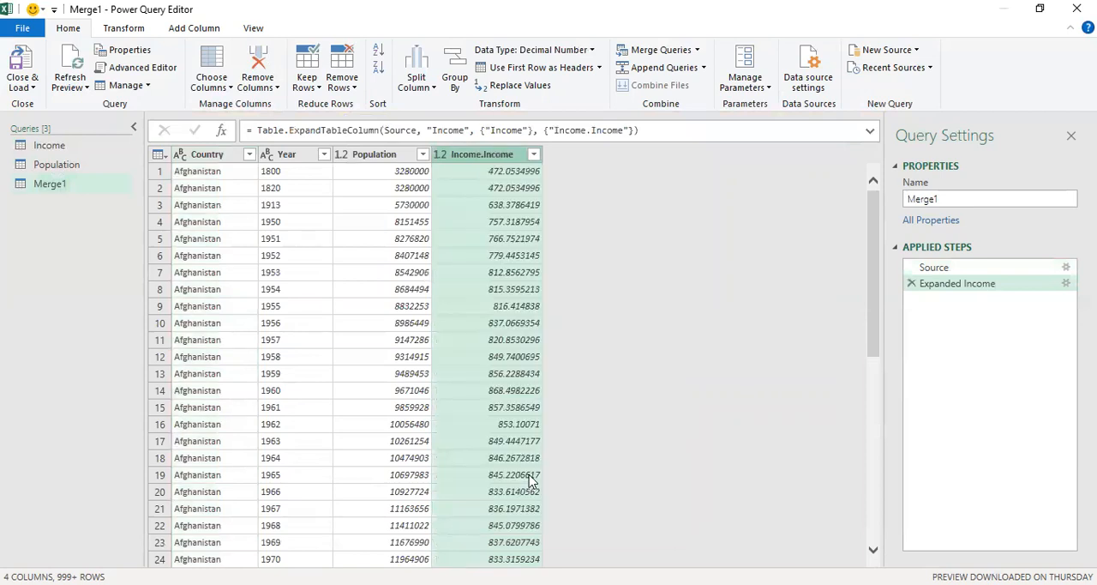
pyautogui.click(483, 156)
pyautogui.press('Delete')
pyautogui.press('Delete')
pyautogui.press('Delete')
pyautogui.press('Delete')
pyautogui.press('Delete')
pyautogui.press('Delete')
pyautogui.press('Delete')
pyautogui.click(566, 192)
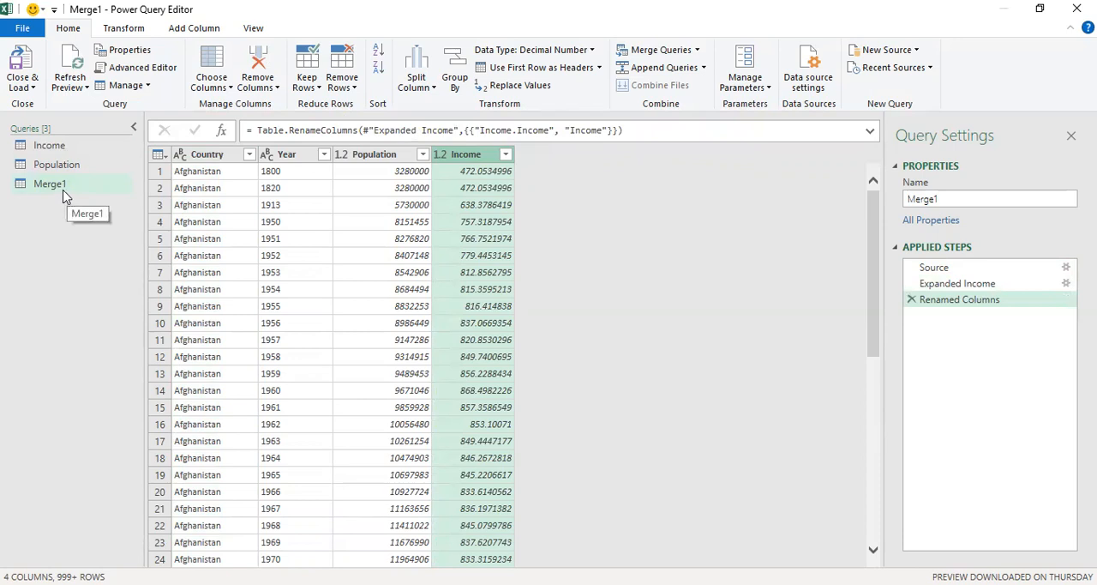
pyautogui.click(69, 166)
pyautogui.rightClick(73, 171)
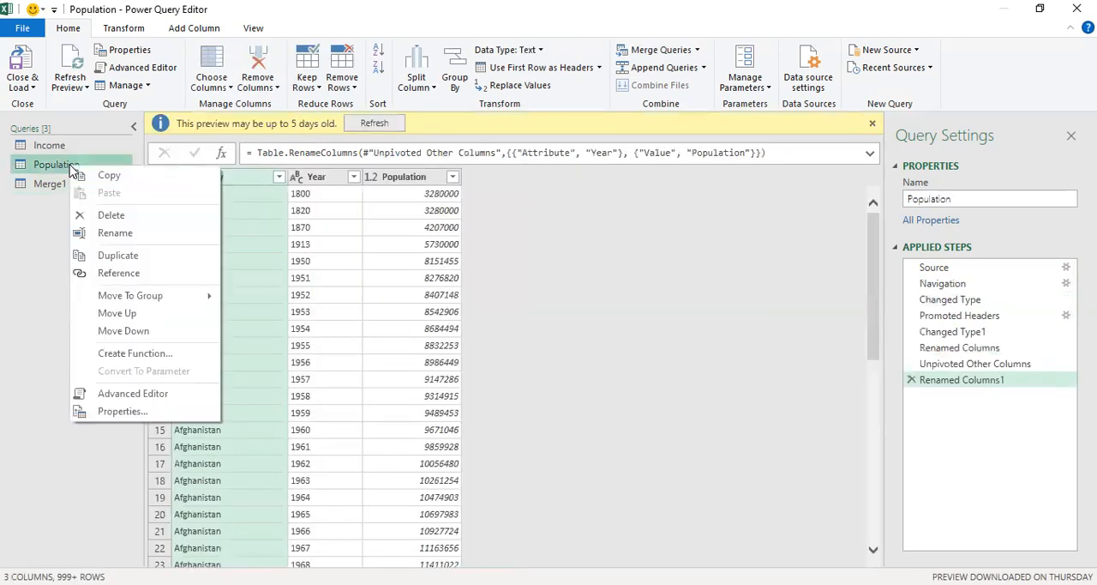
pyautogui.click(34, 249)
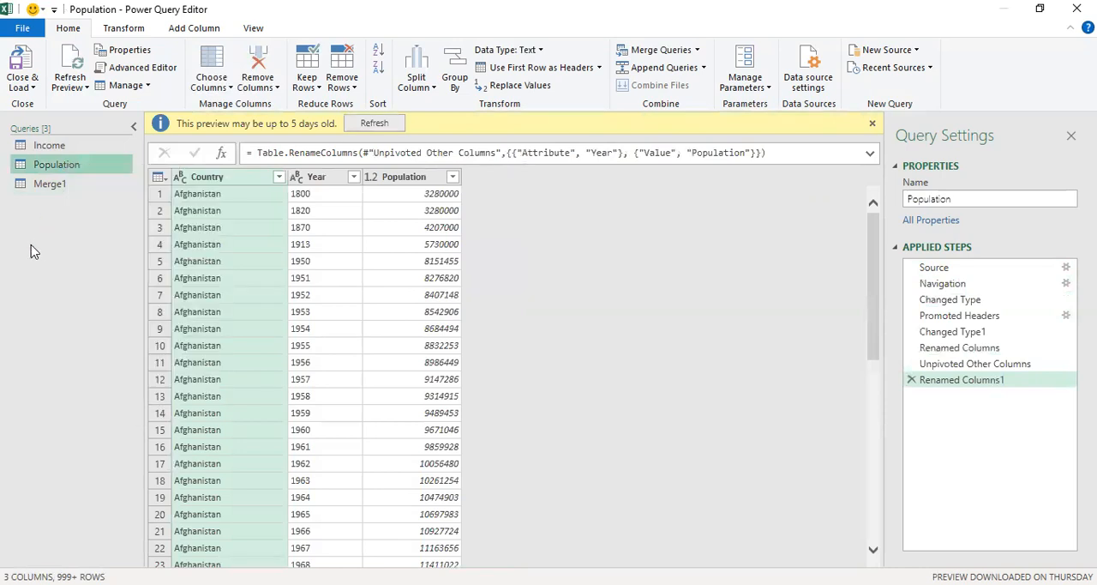
# - Return to the merged query, then close the query editor and load all queries into the workbook
pyautogui.click(67, 190)
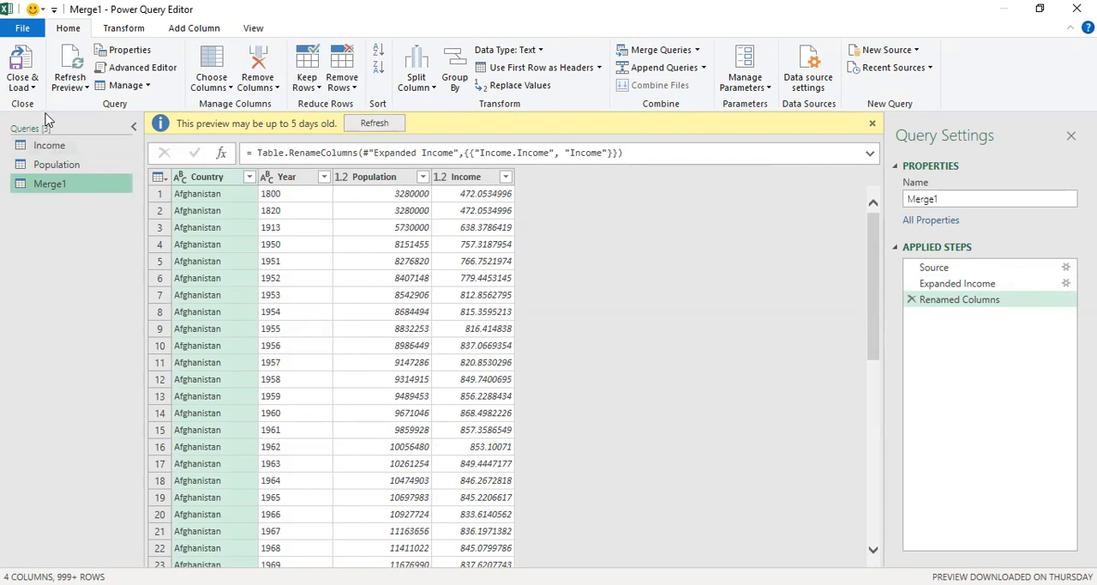
pyautogui.click(34, 88)
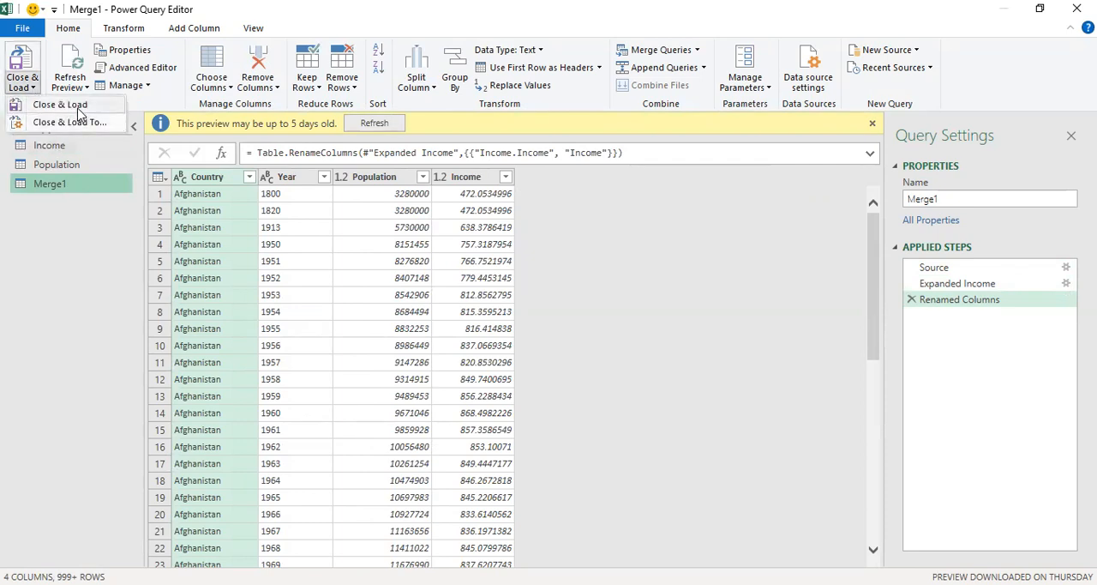
pyautogui.click(74, 104)
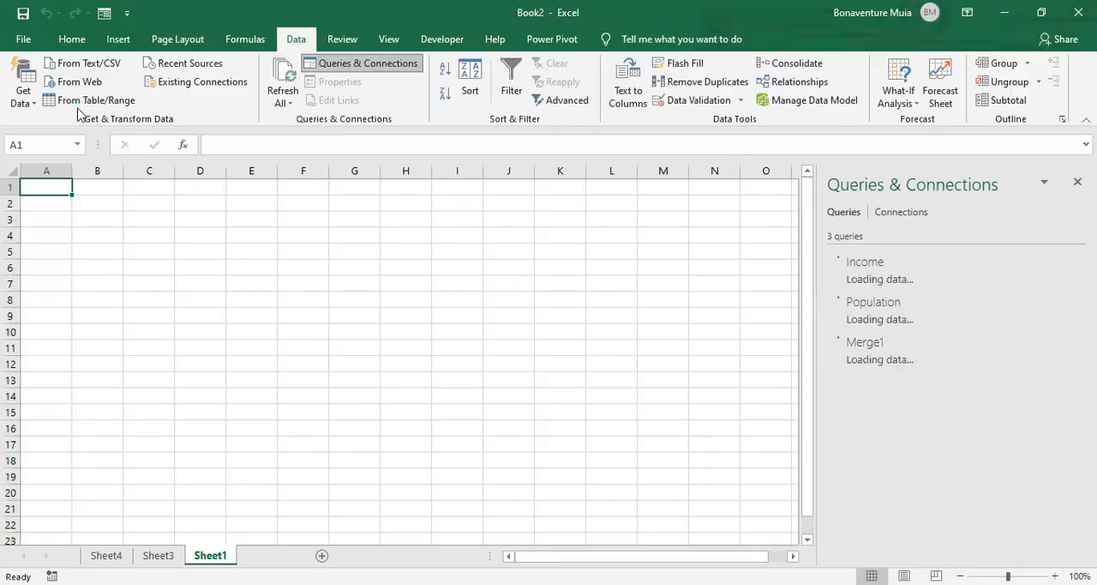